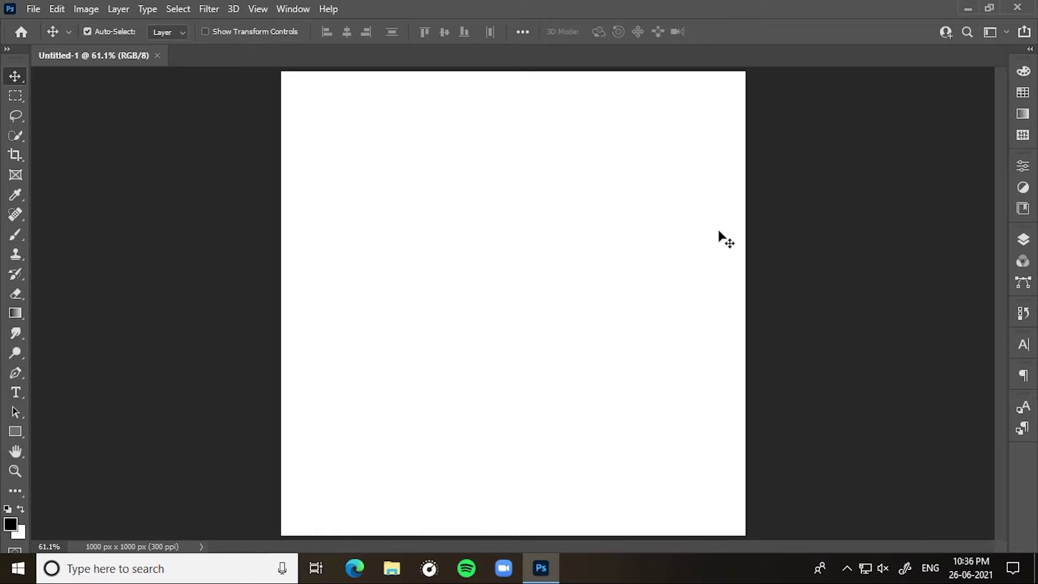
- Unlock the Background layer and add a new empty layer above it
click(1026, 248)
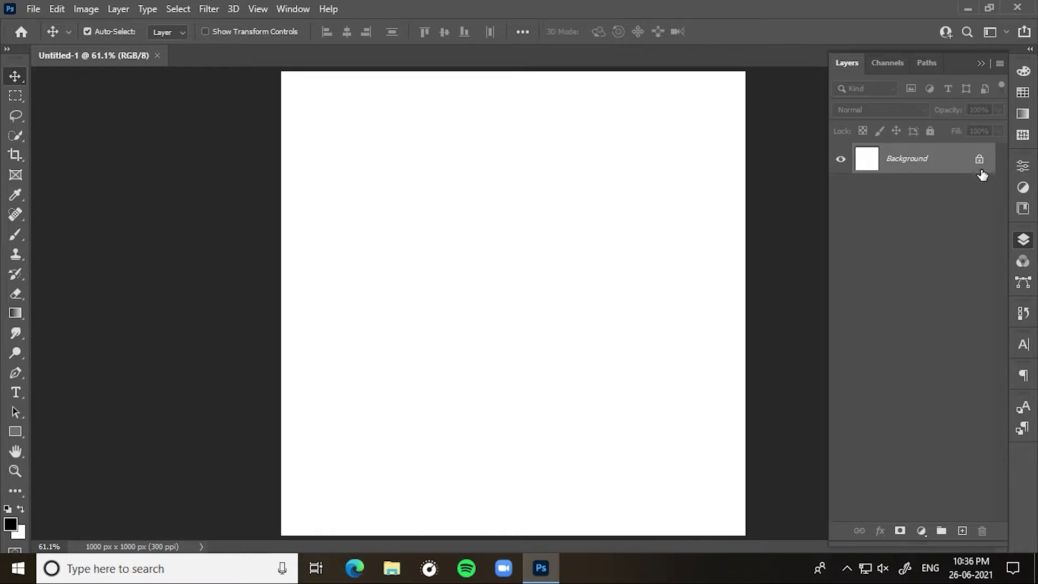
click(982, 160)
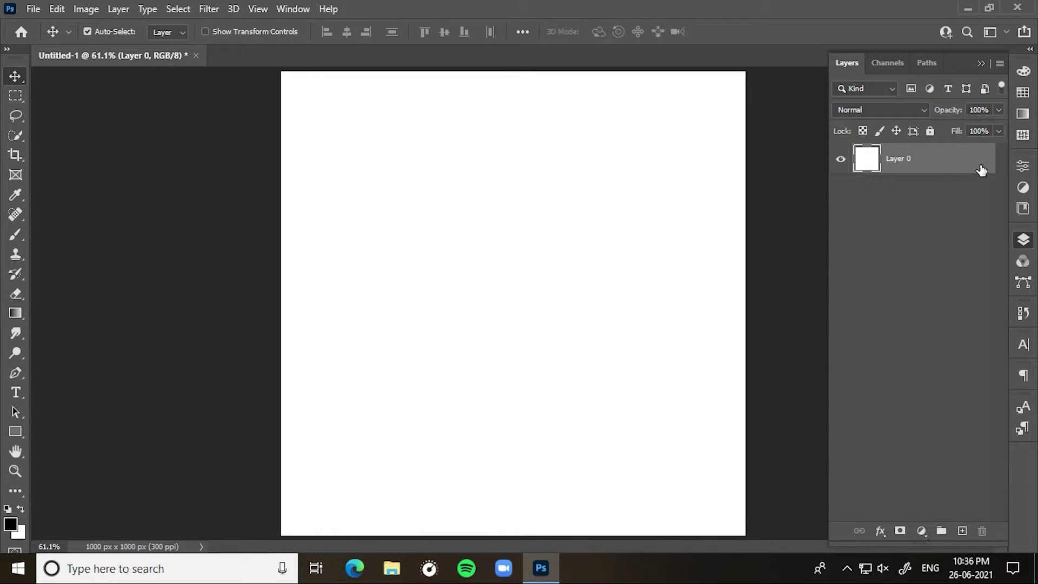
click(963, 531)
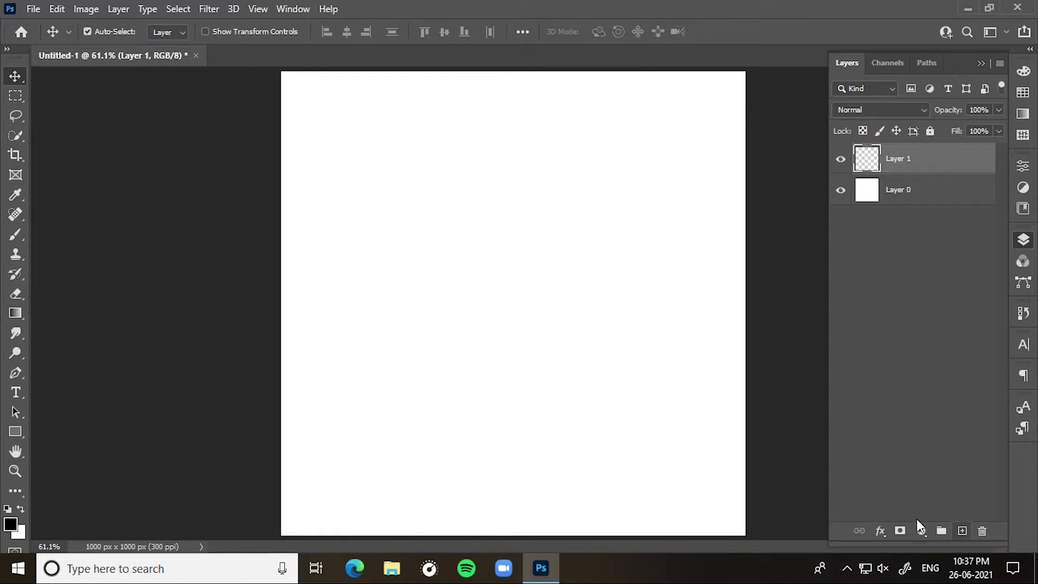
- Draw a circular elliptical marquee selection about 875 px in diameter, roughly centred on the canvas
click(17, 95)
right_click(17, 95)
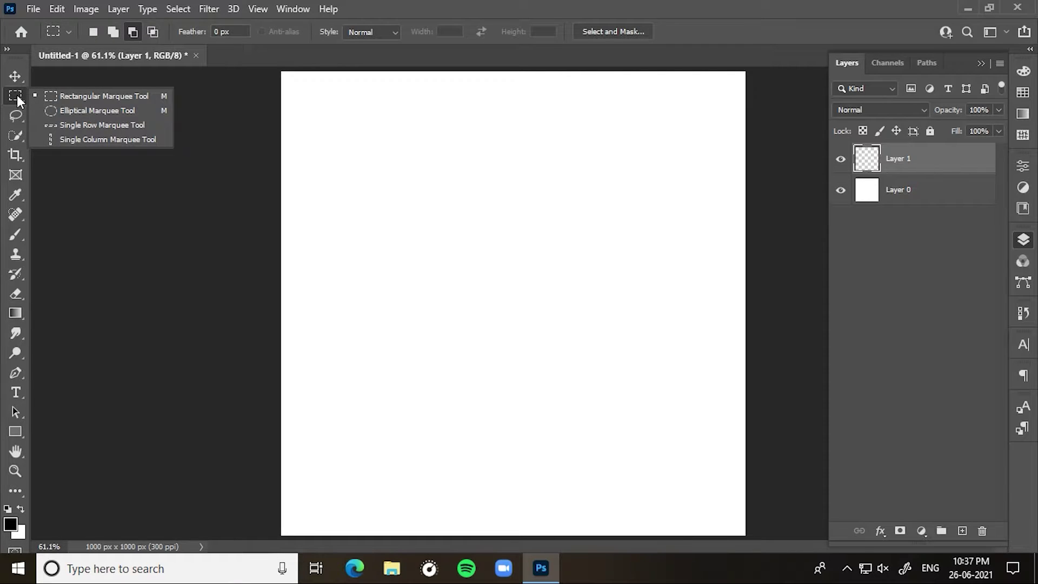
click(105, 112)
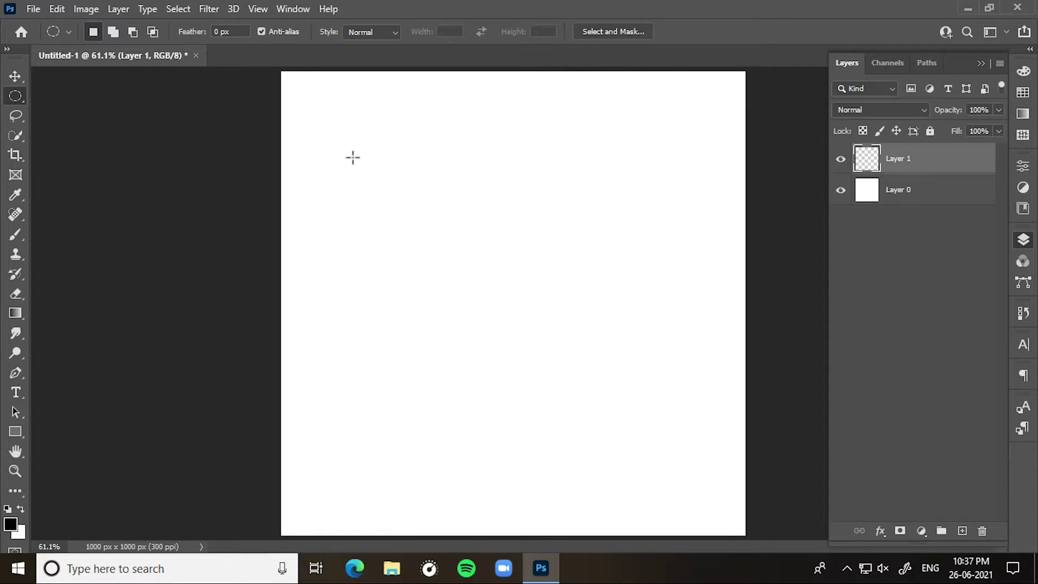
drag(324, 118, 722, 512)
key(space)
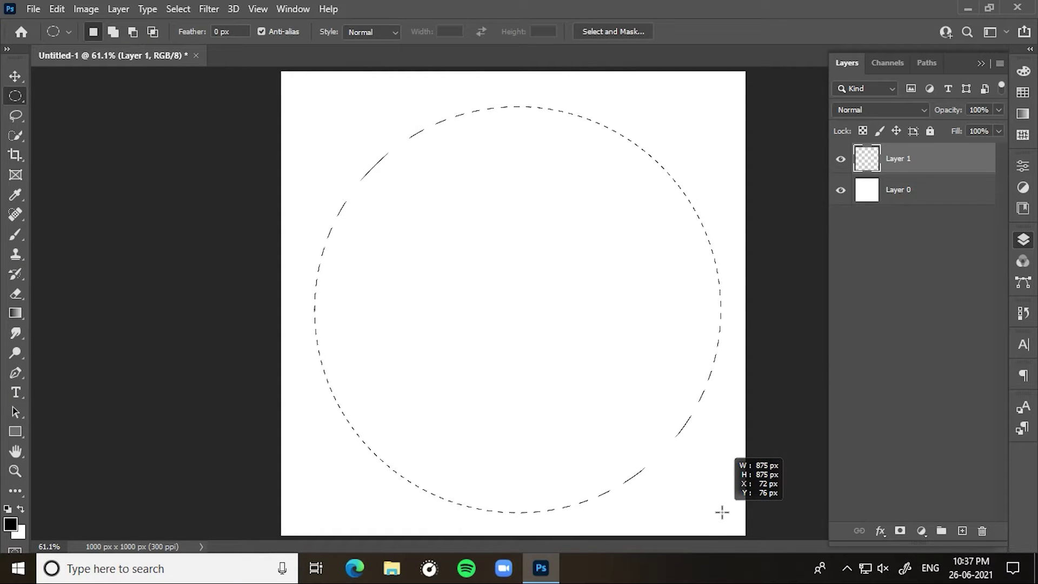
drag(721, 512, 721, 509)
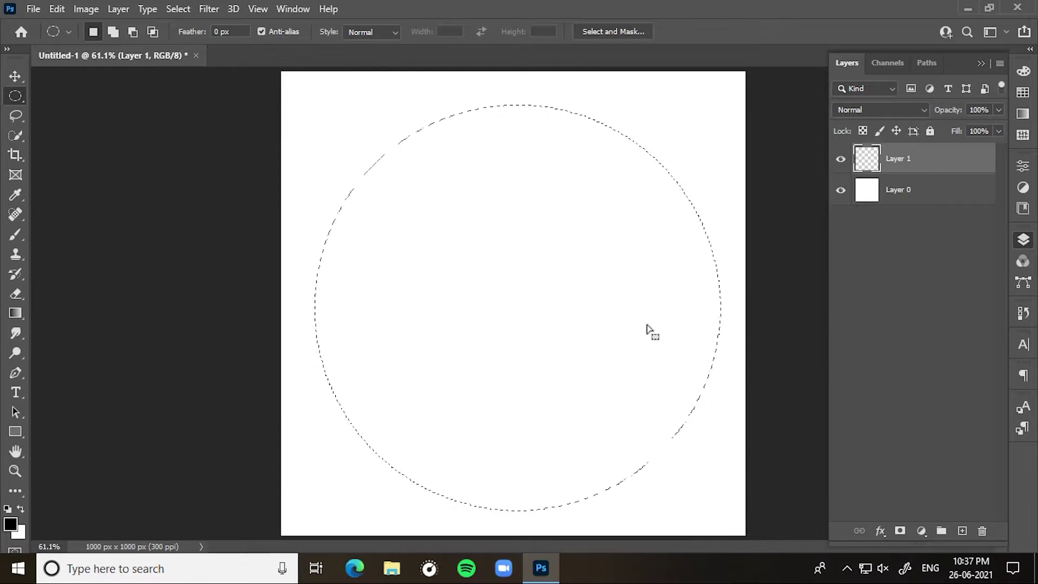
- Make sure the foreground colour is black, fill the circular selection on Layer 1 with it, and deselect
click(15, 75)
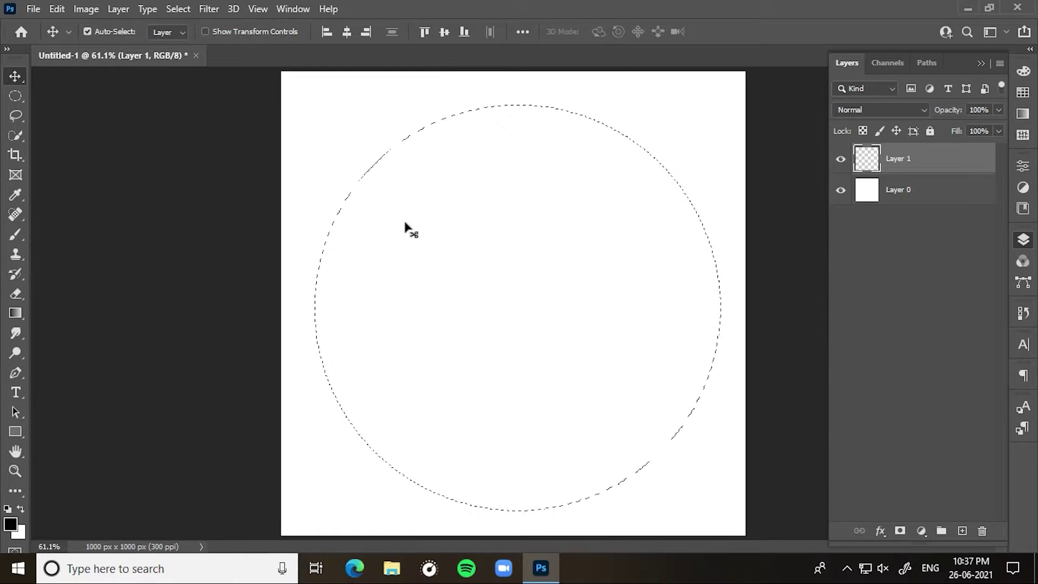
click(20, 534)
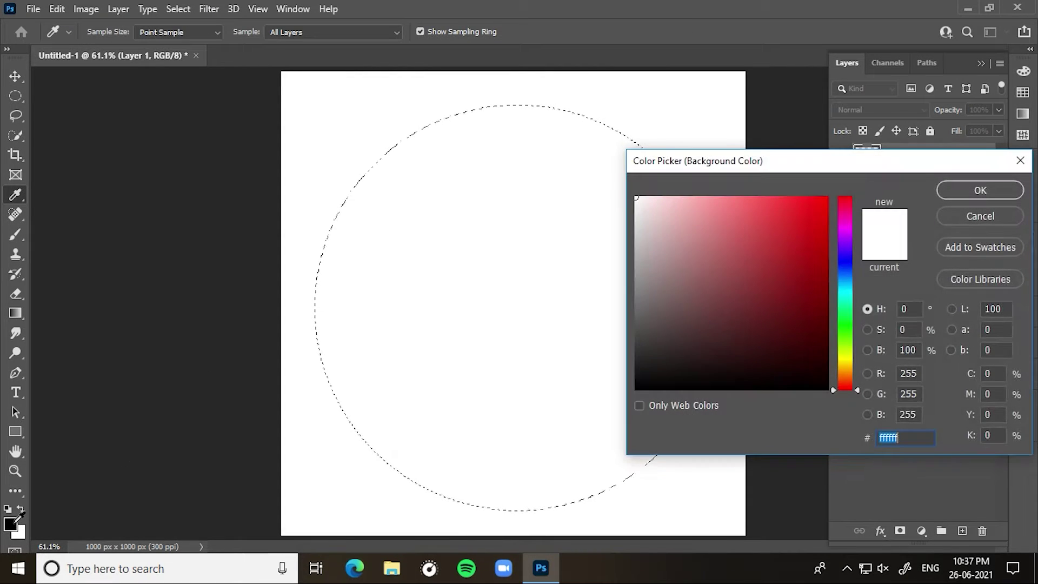
key(Escape)
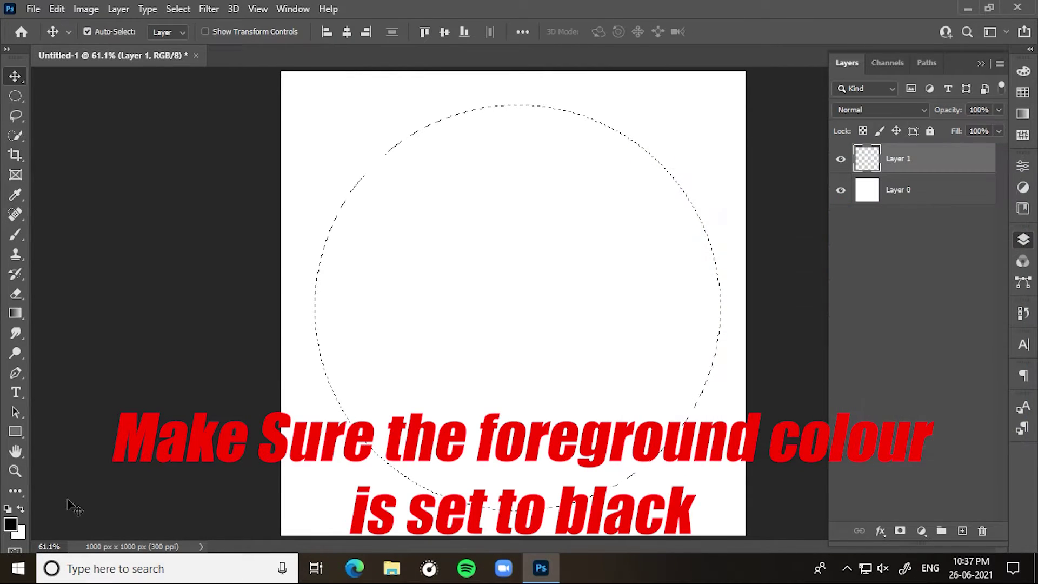
click(11, 523)
click(984, 192)
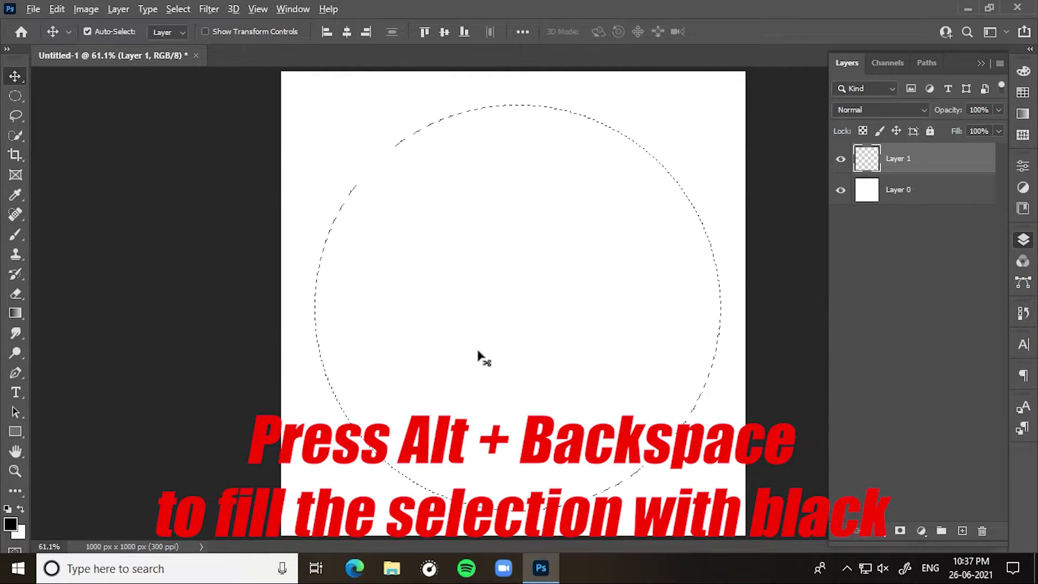
key(alt+BackSpace)
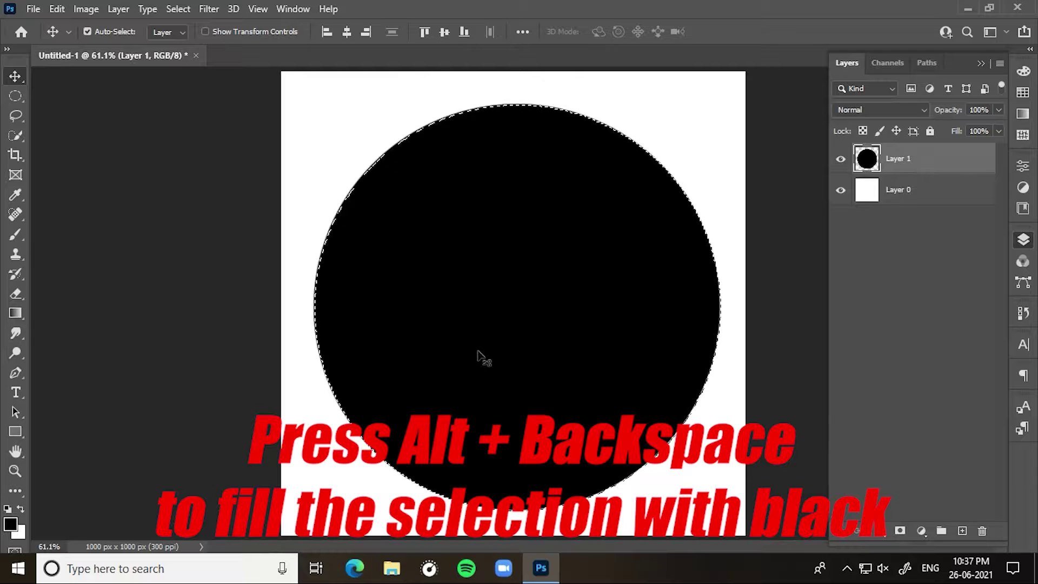
key(ctrl+d)
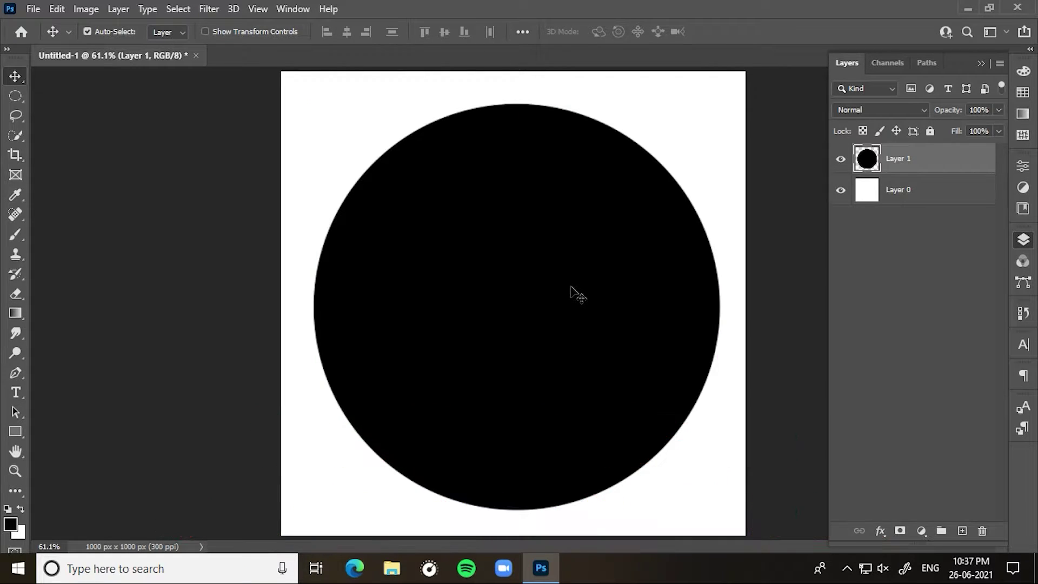
- Centre the black circle on the canvas and convert its layer to a smart object
mouse_move(571, 286)
mouse_down()
mouse_move(562, 296)
mouse_move(570, 290)
mouse_up()
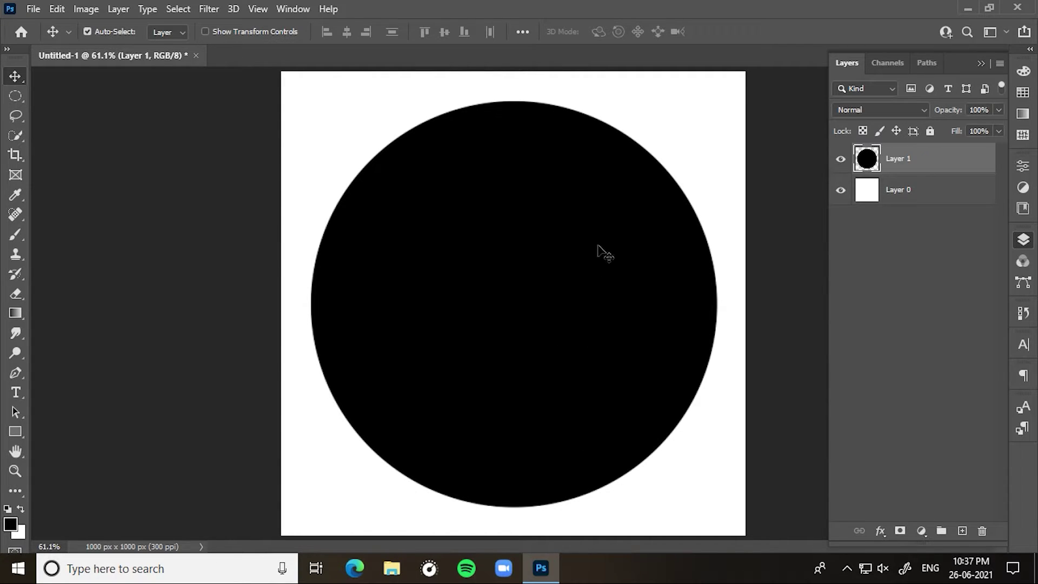
right_click(958, 164)
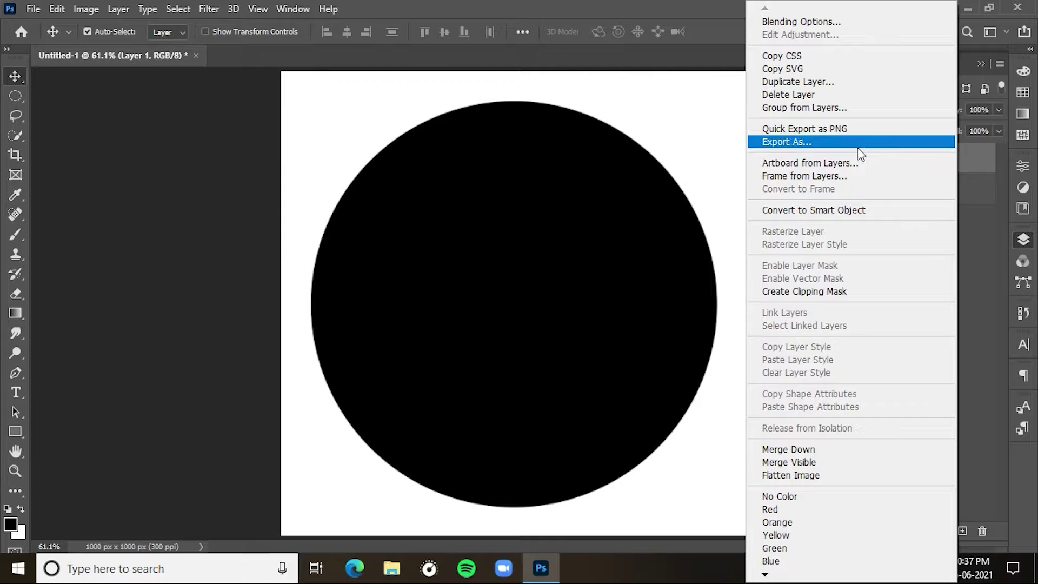
click(852, 211)
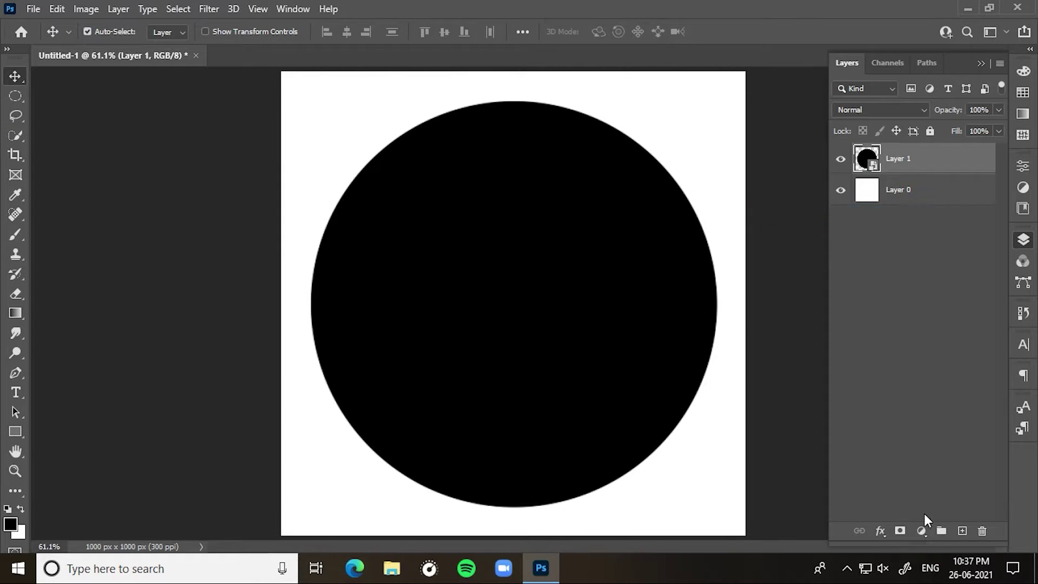
- Apply the Difference Clouds render filter to the circle's smart object layer
click(209, 10)
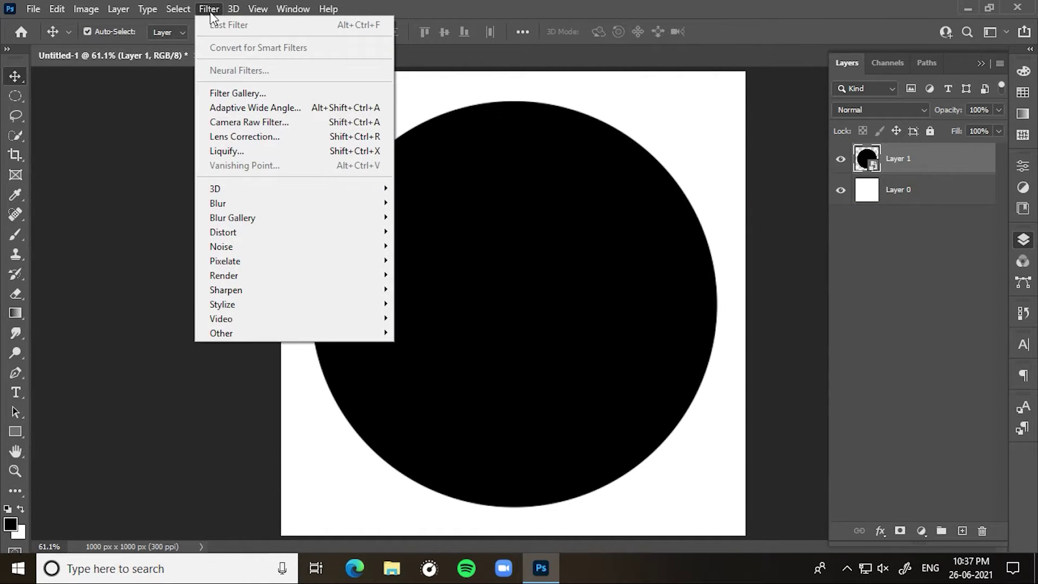
mouse_move(285, 274)
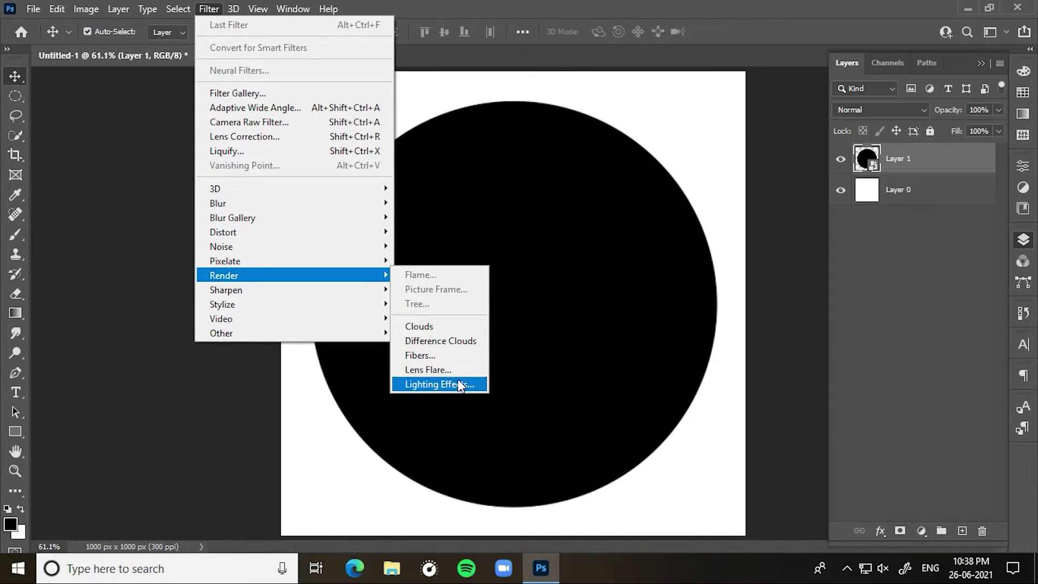
click(440, 341)
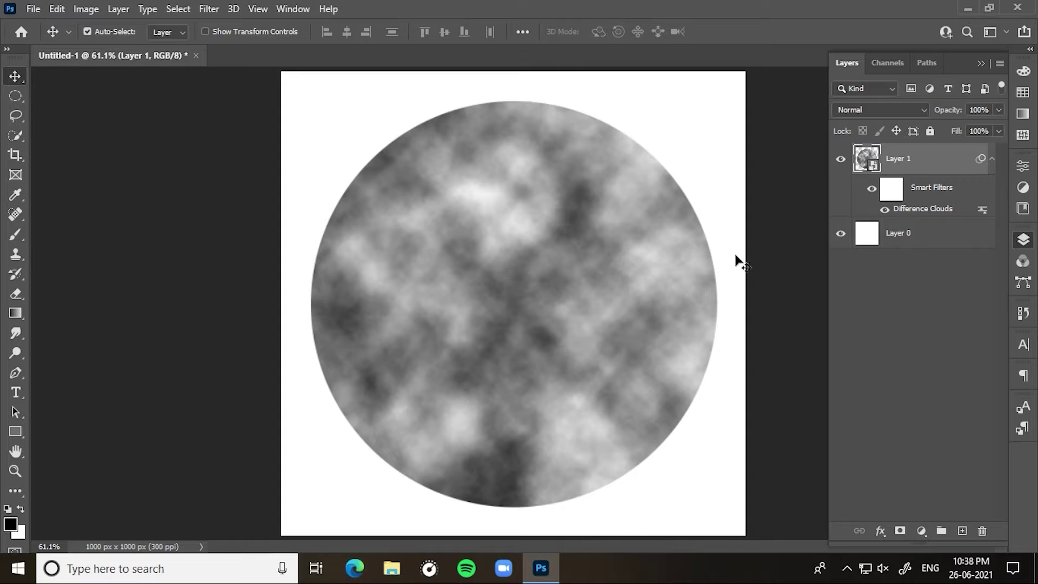
- Select the whole area of Layer 0, fill it with black, and deselect
click(876, 234)
ctrl+click(876, 235)
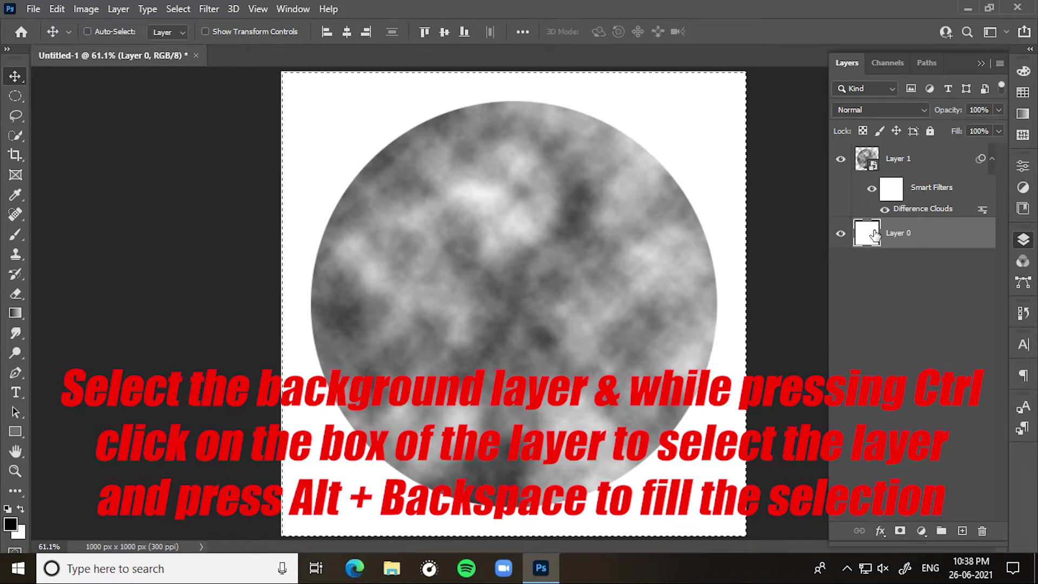
key(alt+BackSpace)
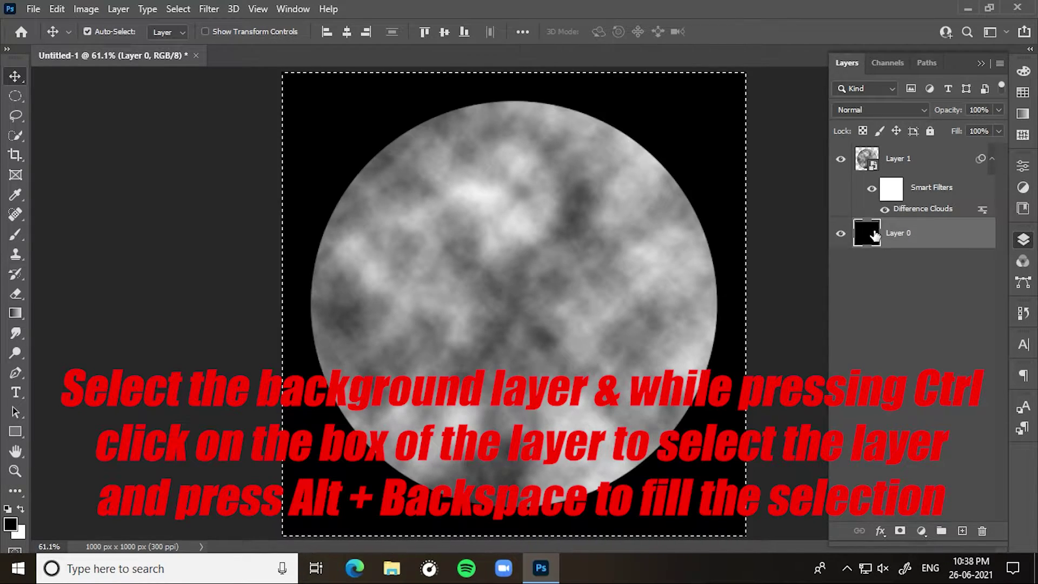
key(ctrl+d)
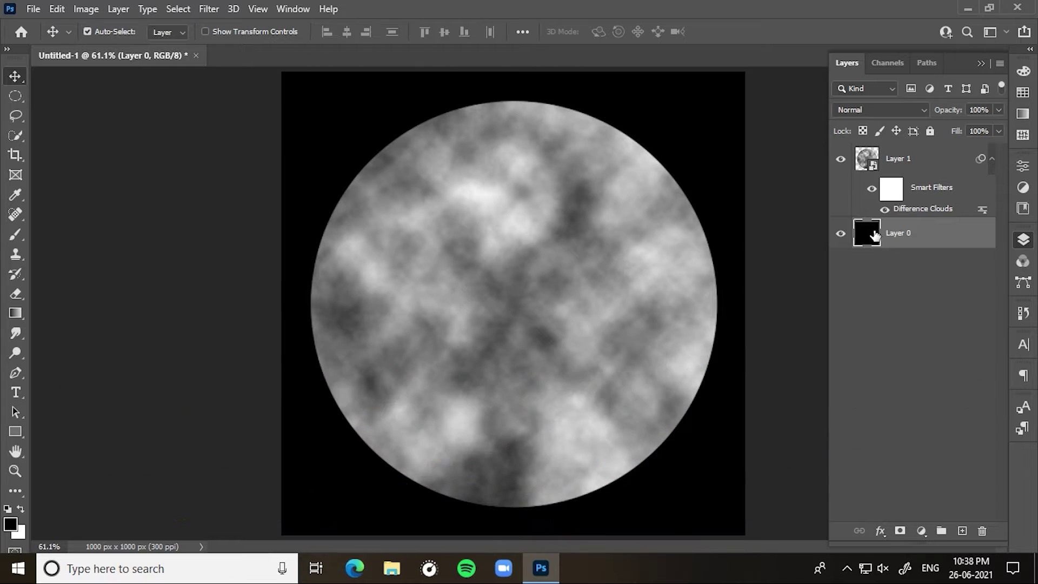
- Add a Color Overlay layer style to the cloud-textured circle with an off-white colour and Screen blend mode
ctrl+click(462, 210)
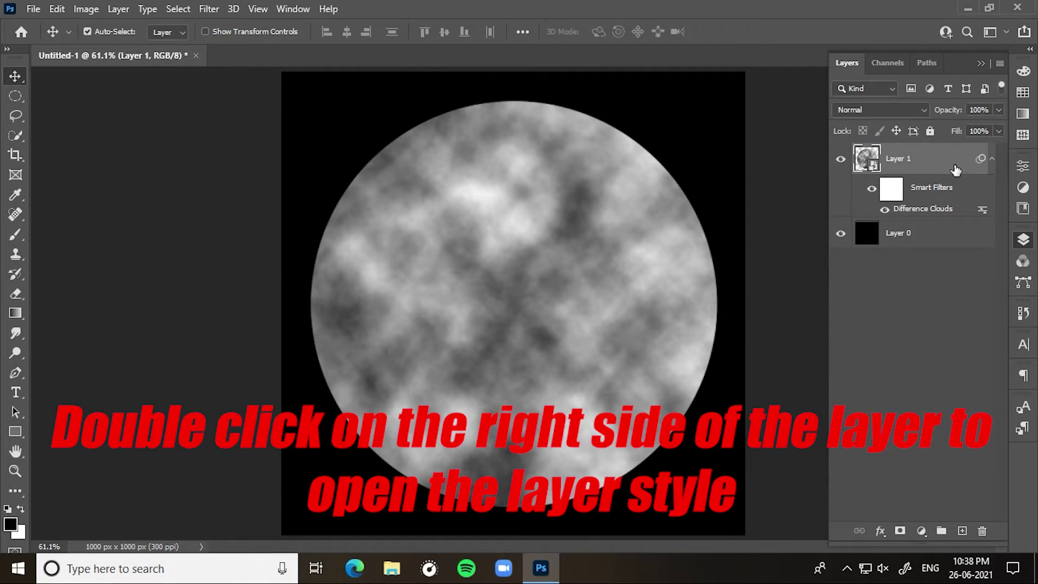
double_click(953, 163)
drag(661, 158, 903, 103)
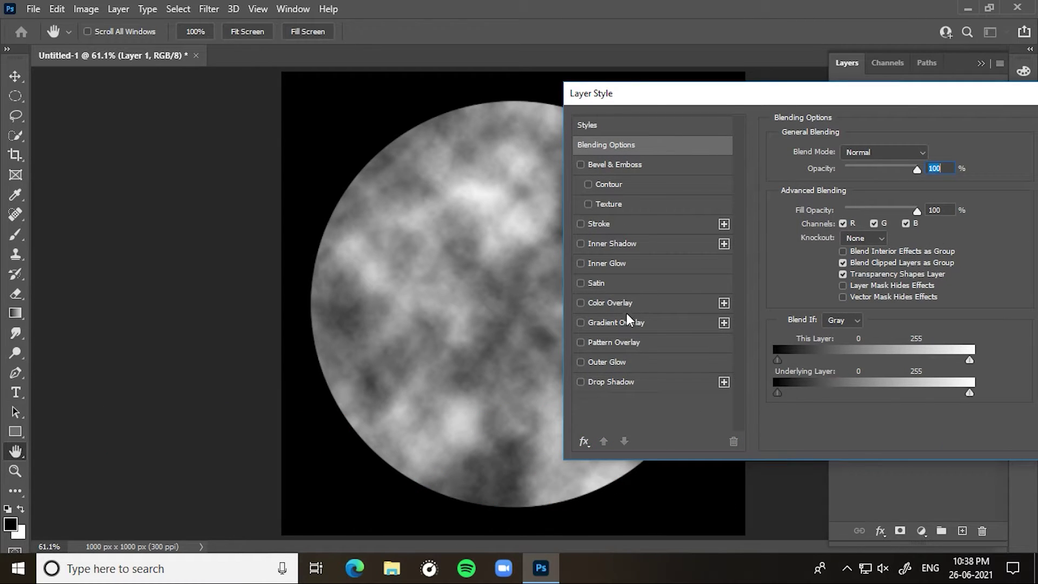
click(614, 303)
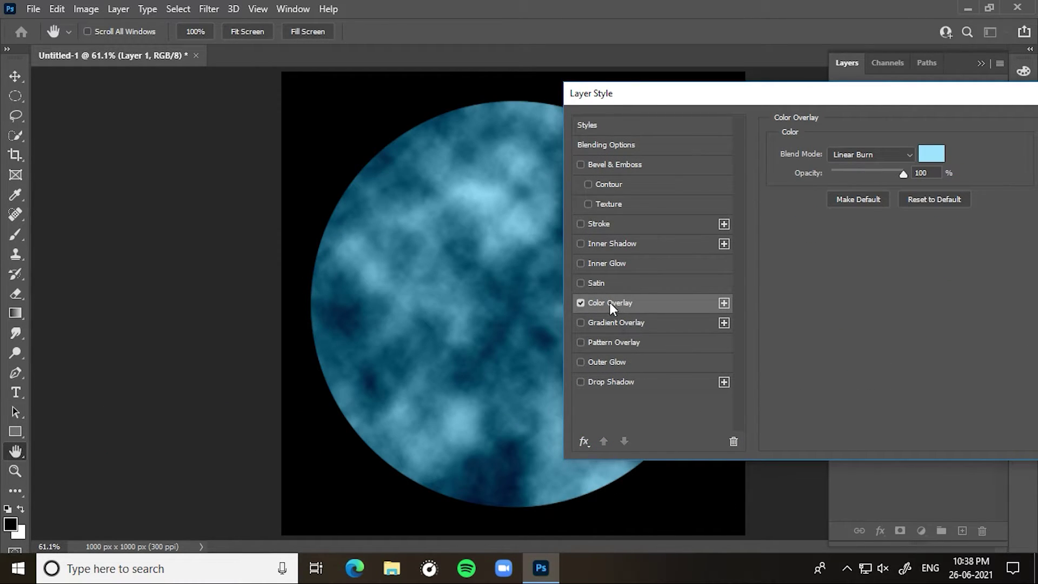
click(930, 154)
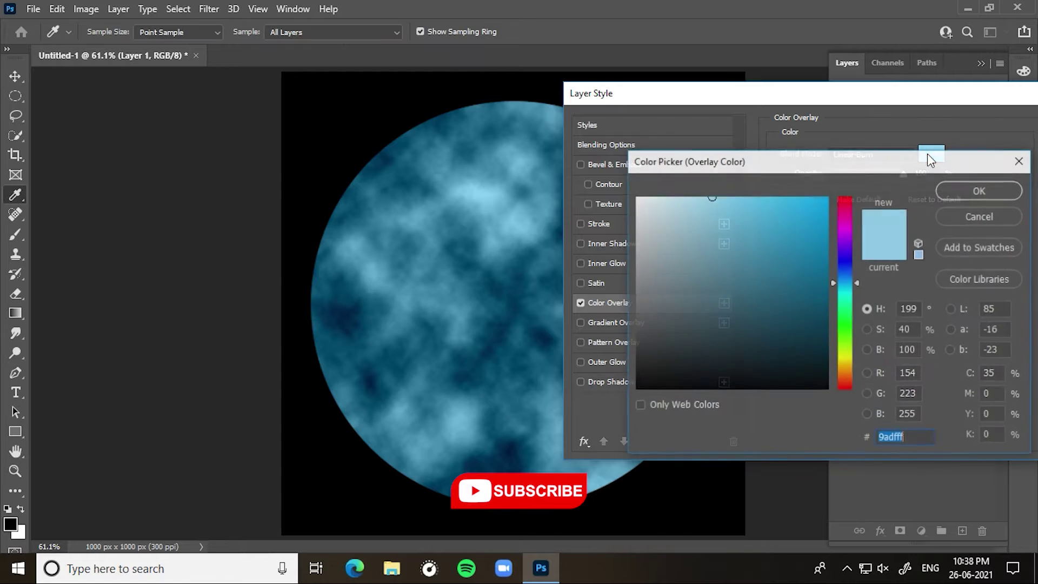
text(aaaaaa)
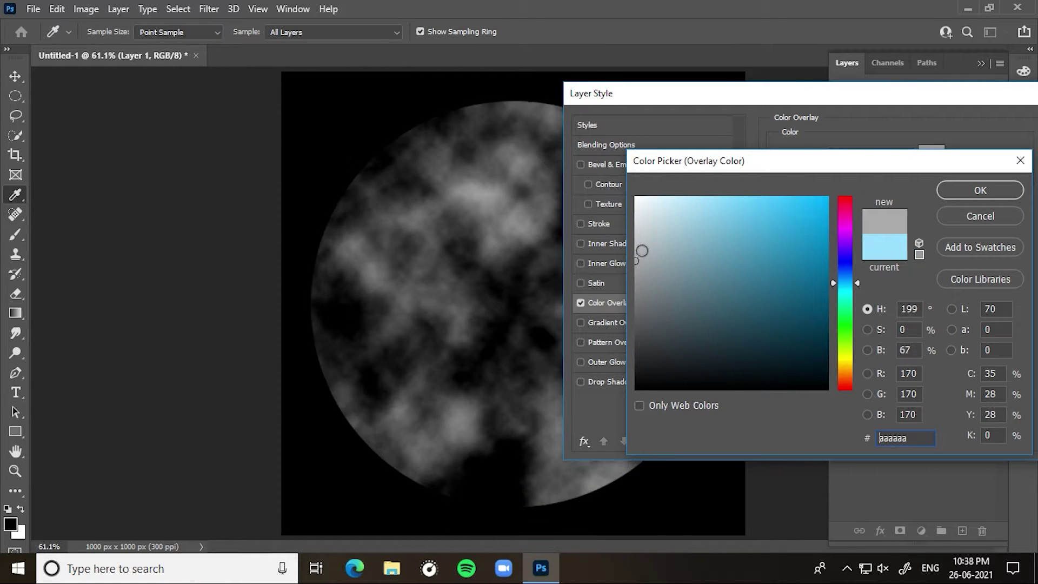
click(636, 219)
key(Return)
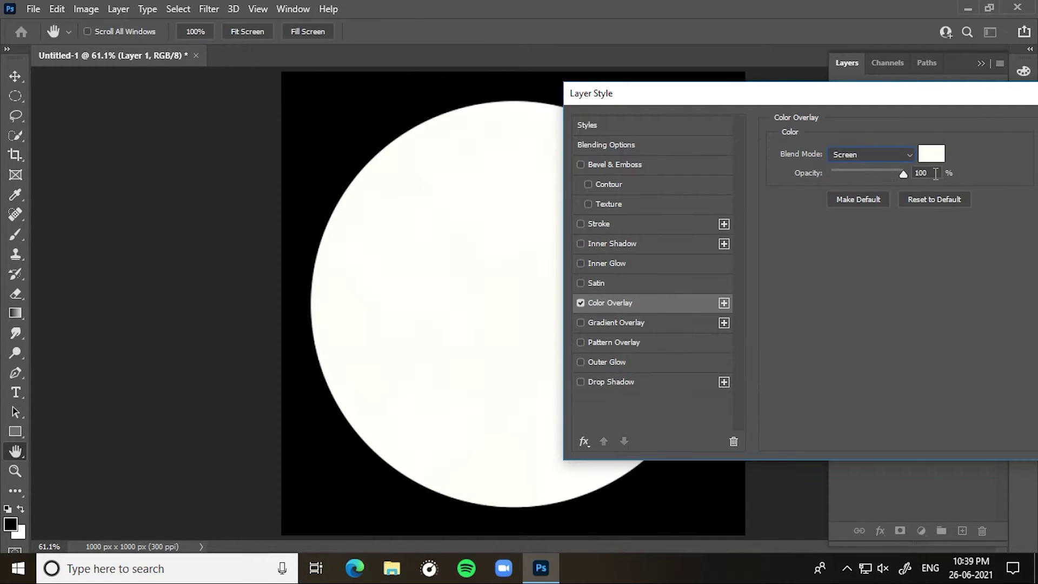
- Lower the Color Overlay opacity to 35%
key(shift+Down)
key(shift+Down)
key(shift+Down)
key(shift+Down)
key(shift+Down)
key(shift+Down)
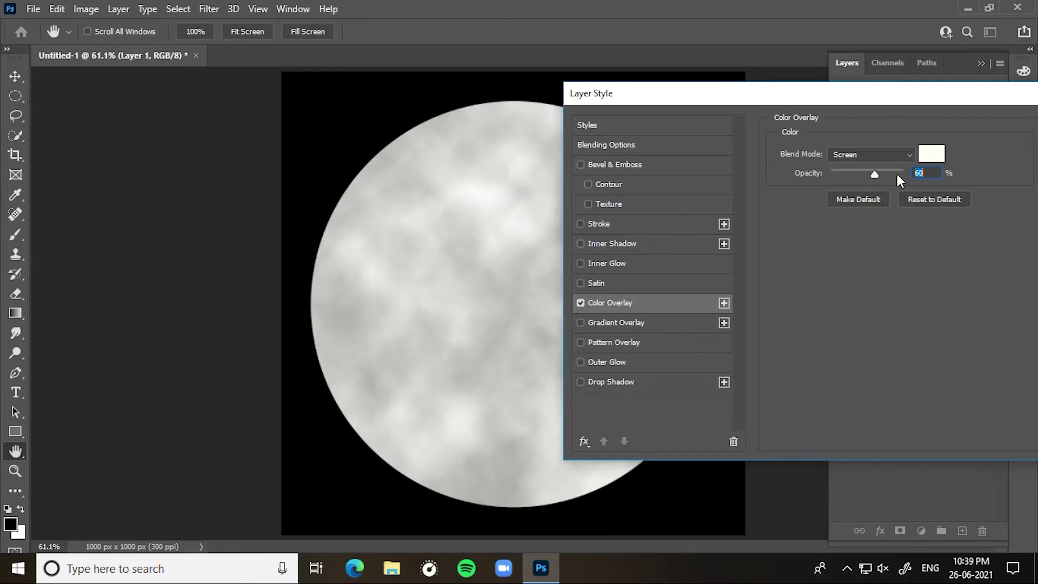
key(shift+Down)
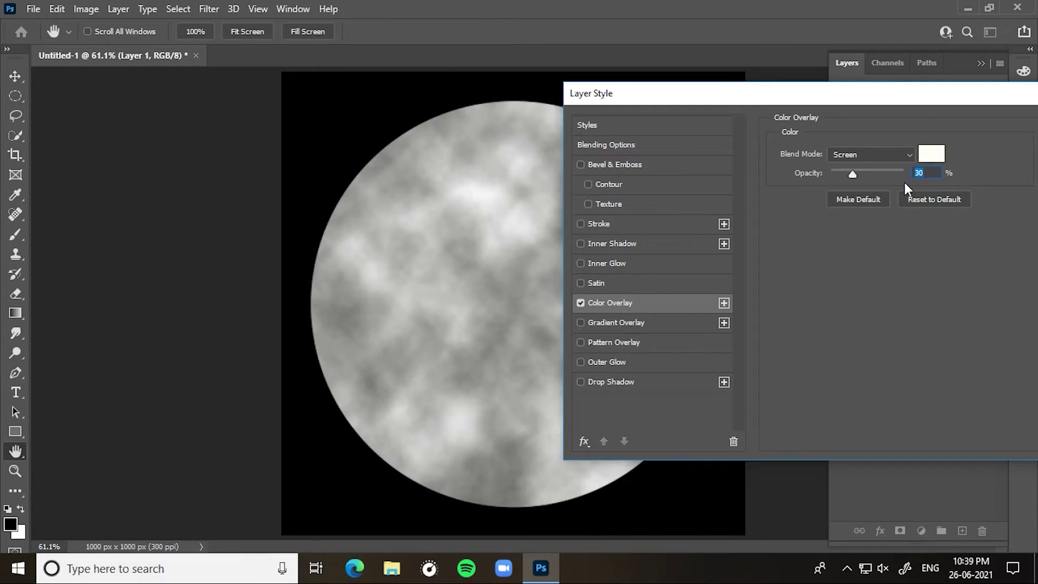
key(shift+Up)
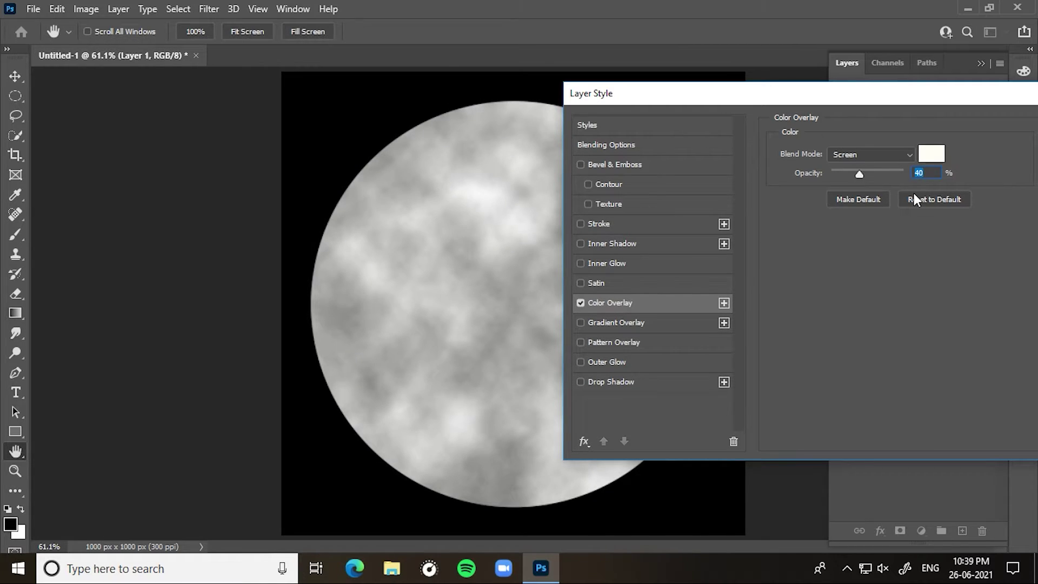
key(Down)
key(Down)
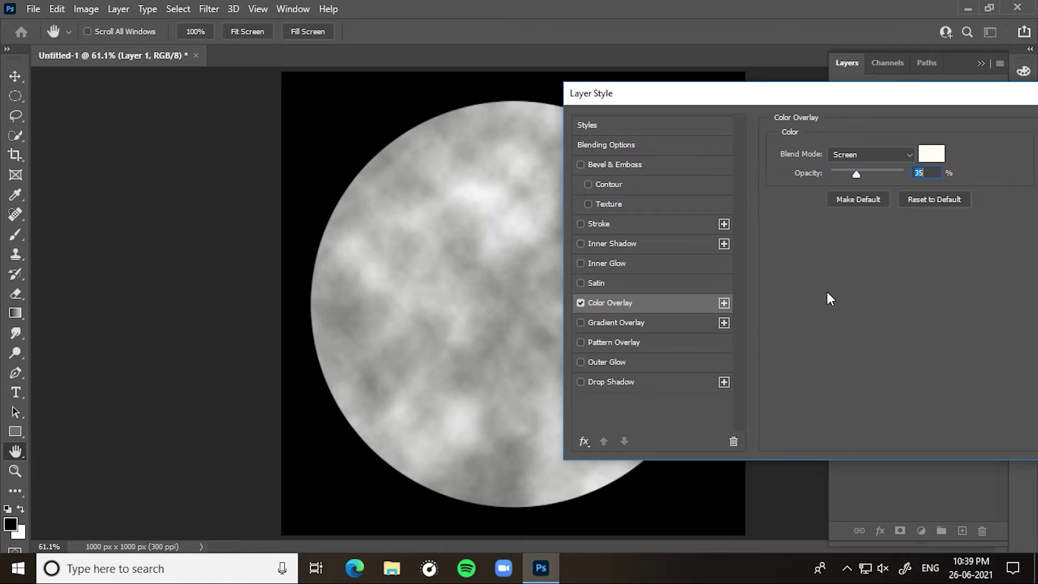
- Add a white Outer Glow to the circle layer and set its opacity to 35%
click(612, 360)
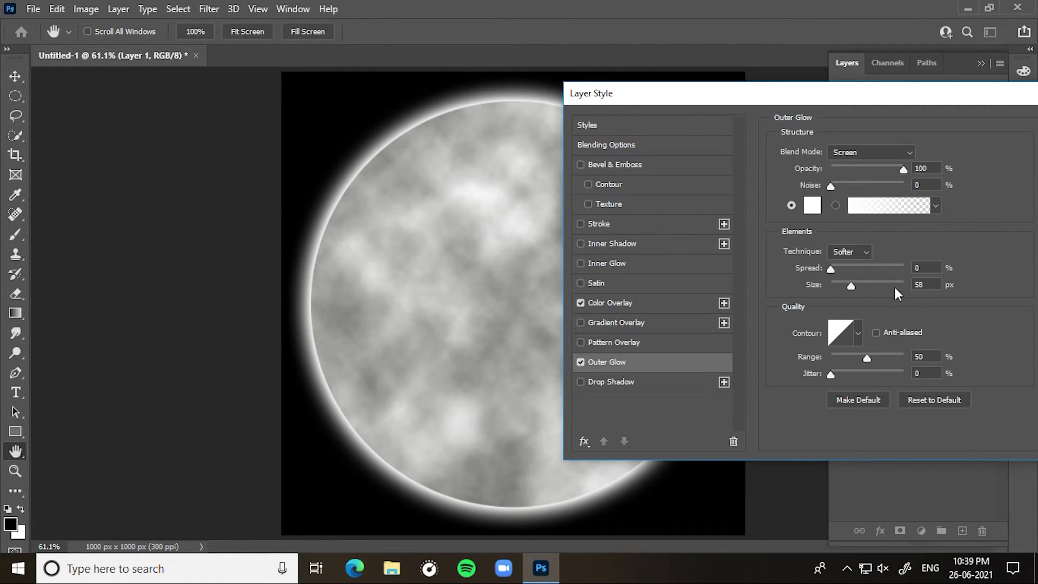
drag(936, 168, 914, 169)
key(shift+Down)
key(shift+Down)
key(shift+Down)
key(Down)
key(Down)
key(Down)
key(Down)
key(Down)
key(Down)
key(Down)
key(Down)
key(Down)
key(Down)
key(Down)
key(Down)
key(Down)
key(Down)
key(Down)
key(Down)
key(Down)
key(Down)
key(Down)
key(Down)
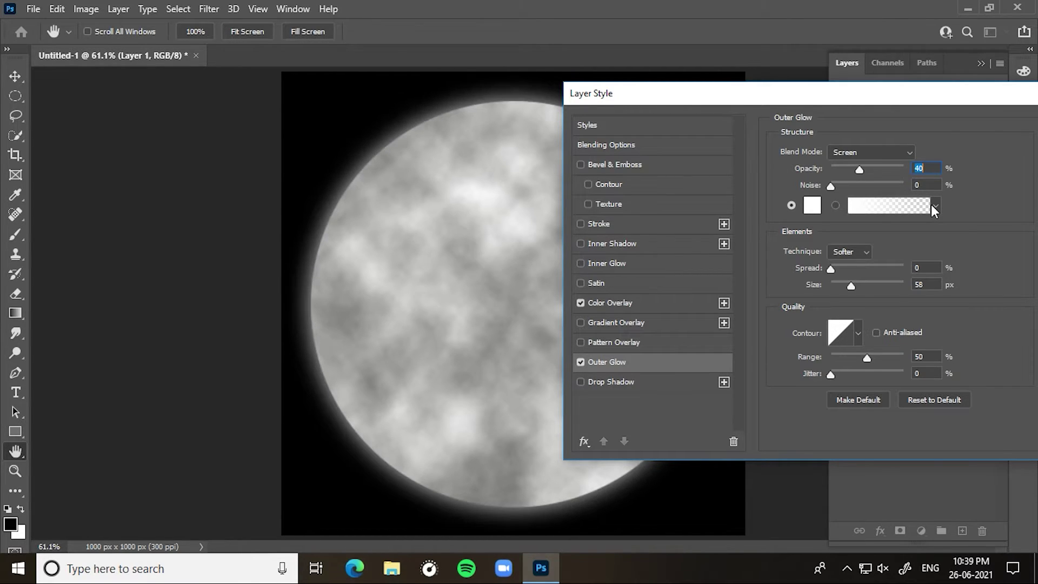
key(Up)
key(Up)
key(Up)
key(Up)
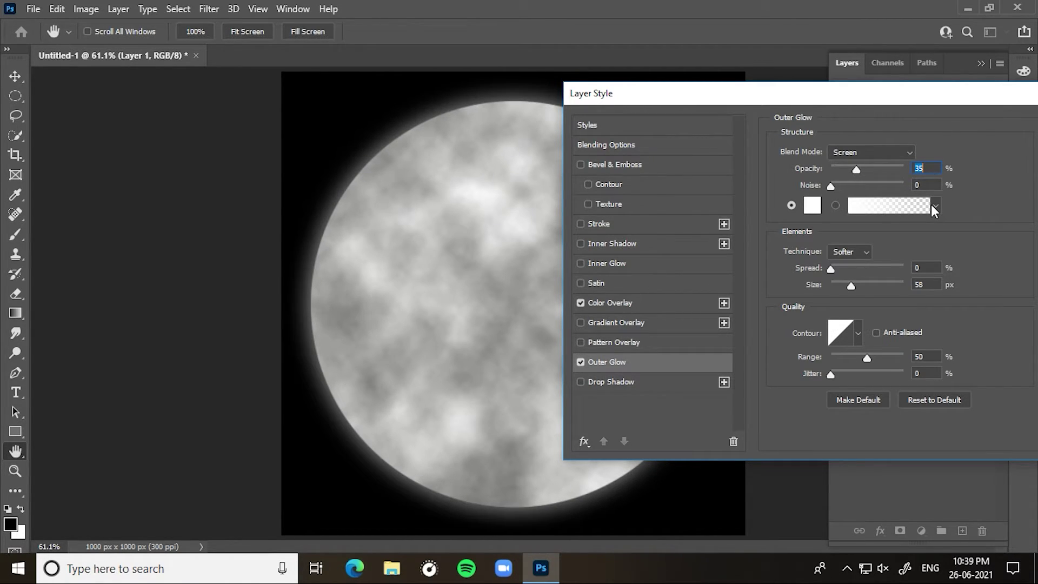
- Set the Outer Glow size to 70 px with its spread at 0%
drag(925, 285, 902, 286)
key(shift+Up)
key(shift+Up)
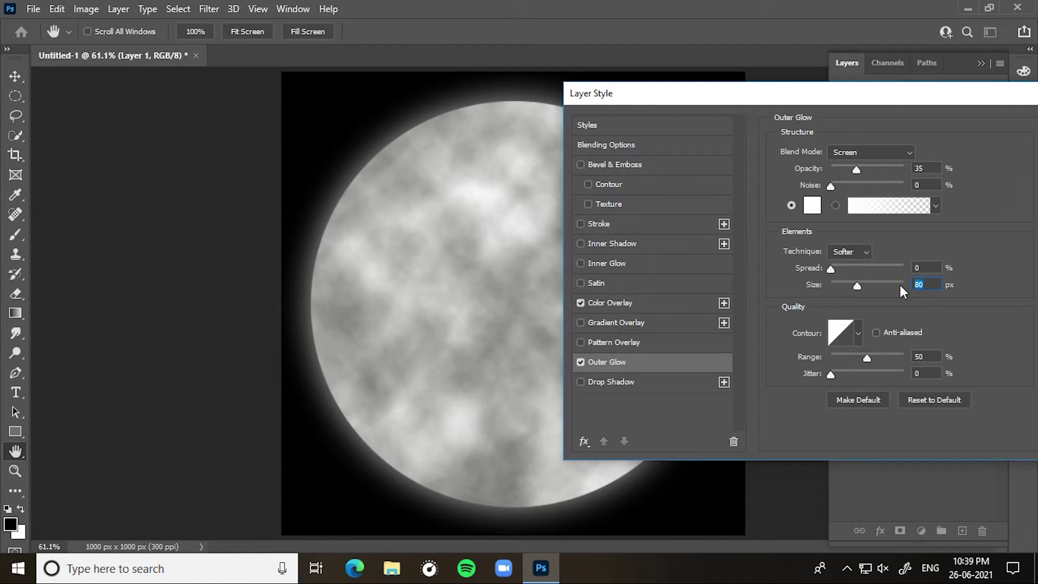
drag(926, 268, 905, 268)
key(shift+Up)
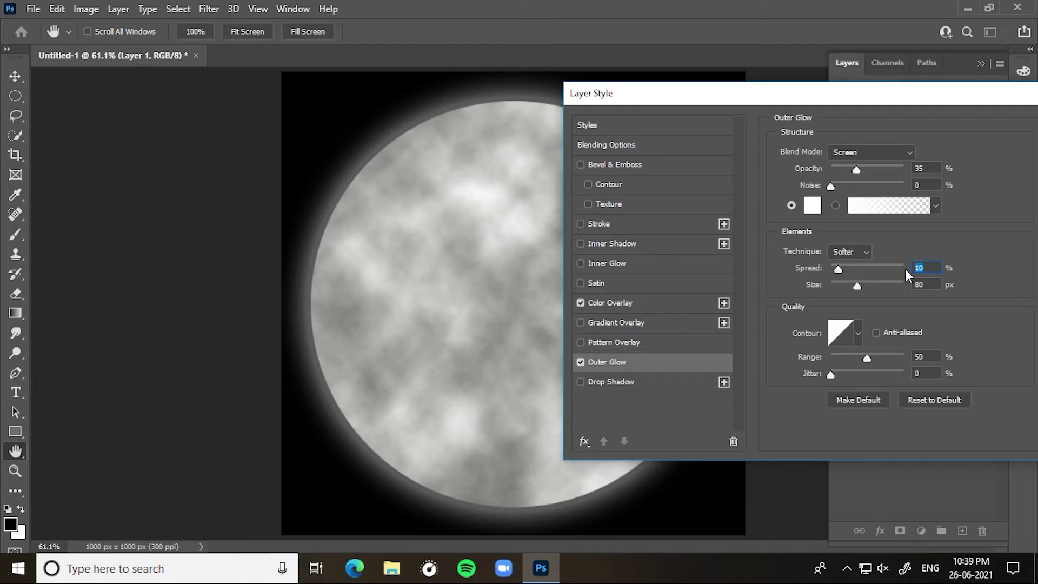
key(shift+Down)
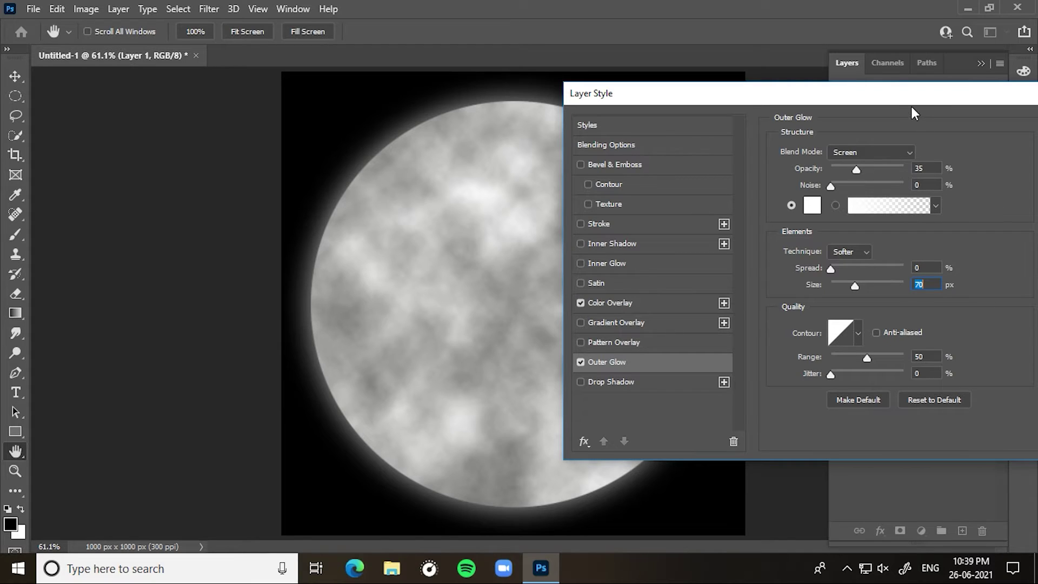
drag(916, 96, 940, 141)
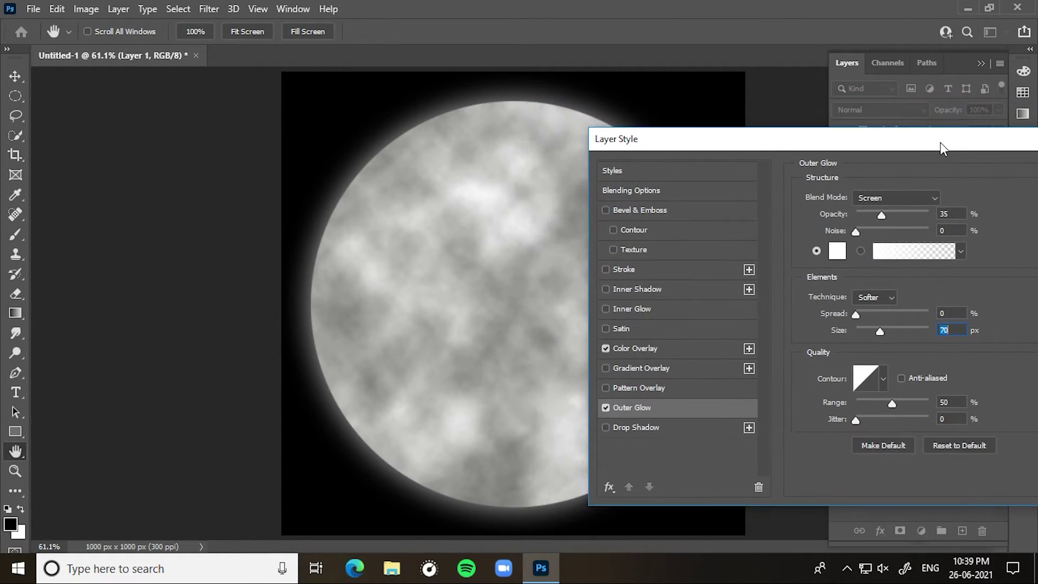
- Add an Inner Glow to the circle layer with Edge as the source and a size of 70 px
click(674, 308)
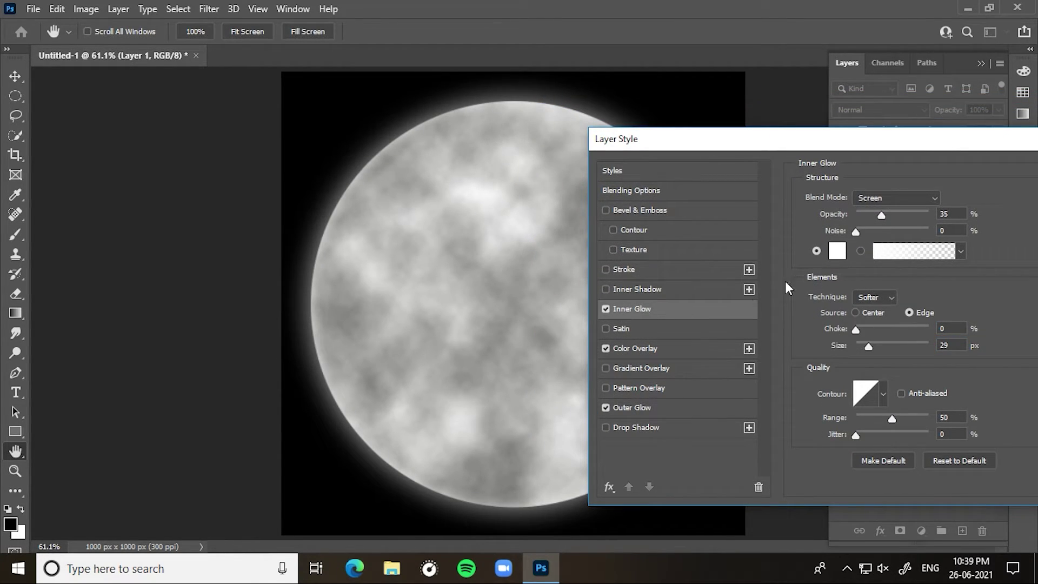
click(607, 309)
click(607, 310)
click(870, 310)
click(915, 310)
drag(951, 346, 914, 348)
text(40)
key(shift+Up)
key(shift+Up)
key(shift+Up)
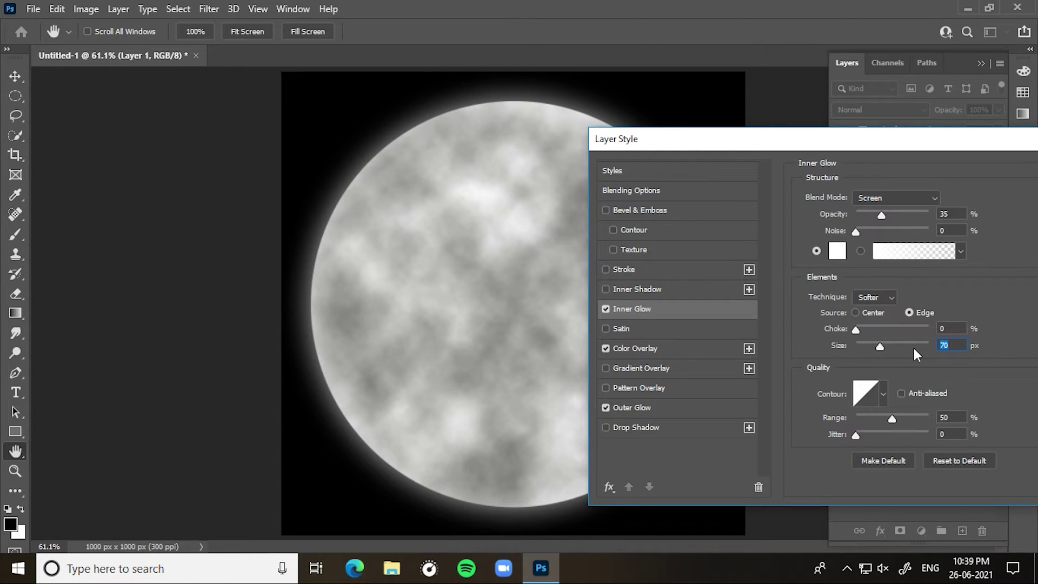
- Try a higher Inner Glow choke and return it to 0%
drag(949, 328, 939, 329)
key(shift+Up)
key(shift+Up)
key(shift+Up)
key(shift+Up)
key(shift+Up)
key(shift+Up)
key(shift+Down)
key(shift+Down)
key(shift+Down)
key(shift+Down)
key(shift+Down)
key(shift+Down)
- Increase the Inner Glow size to 220 px and apply the layer styles
drag(955, 344, 932, 342)
key(shift+Up)
key(shift+Up)
key(shift+Up)
key(shift+Up)
key(shift+Up)
key(shift+Up)
key(shift+Up)
key(shift+Up)
key(shift+Up)
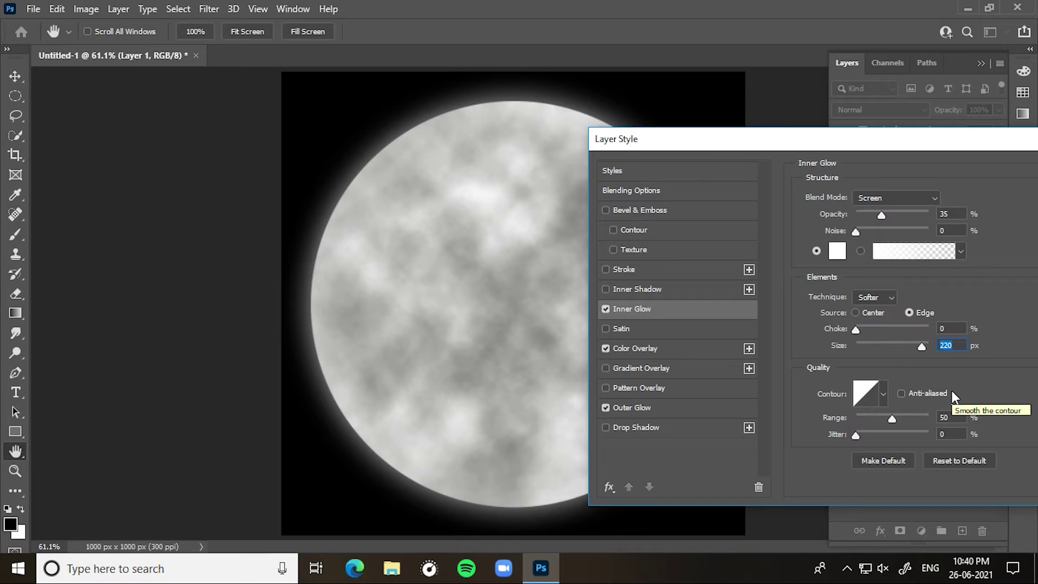
drag(733, 146, 727, 147)
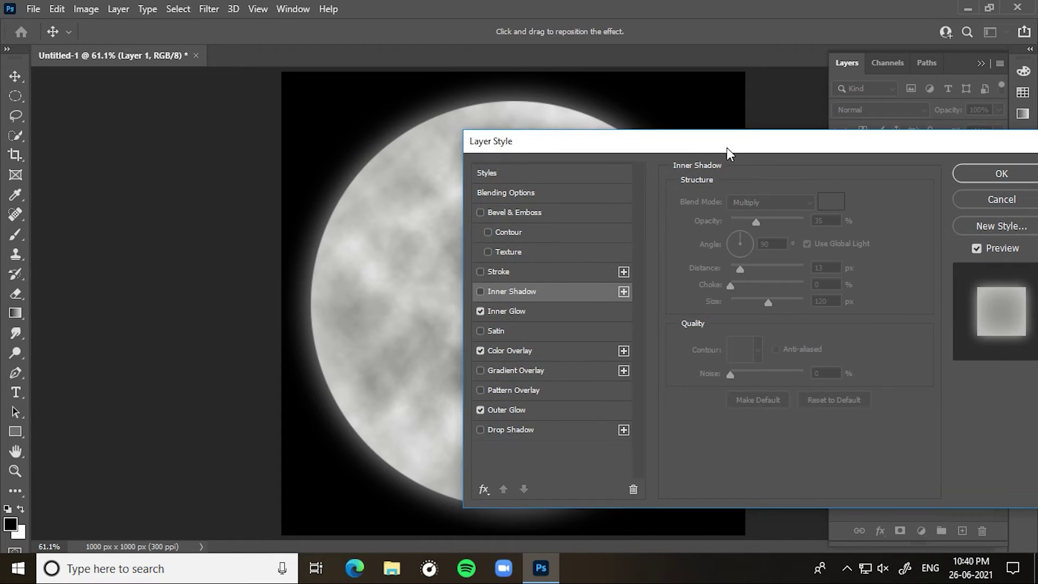
click(1025, 172)
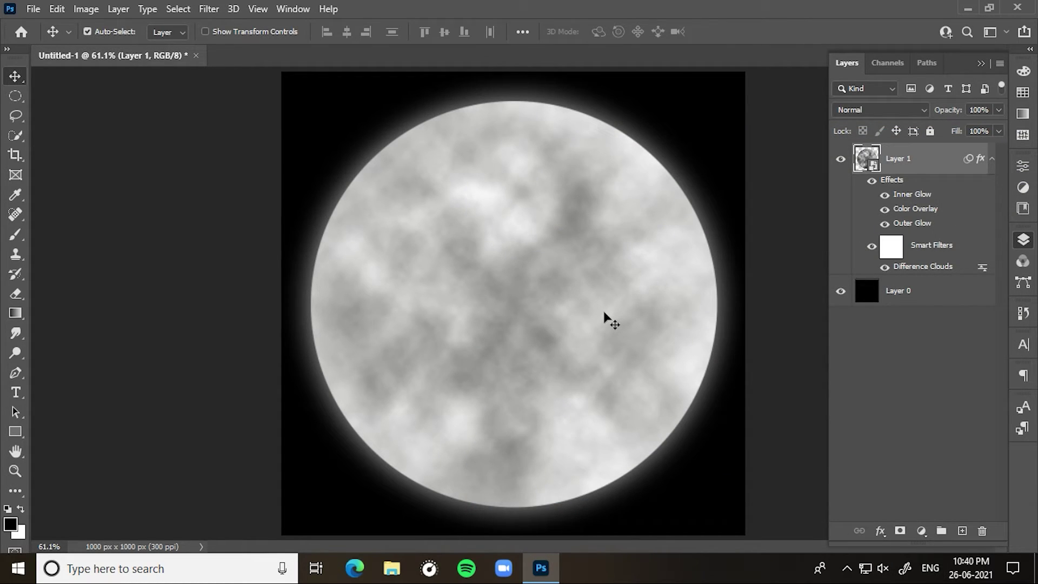
- Collapse the effects of Layer 1 and convert the layer to a smart object
key(ctrl)
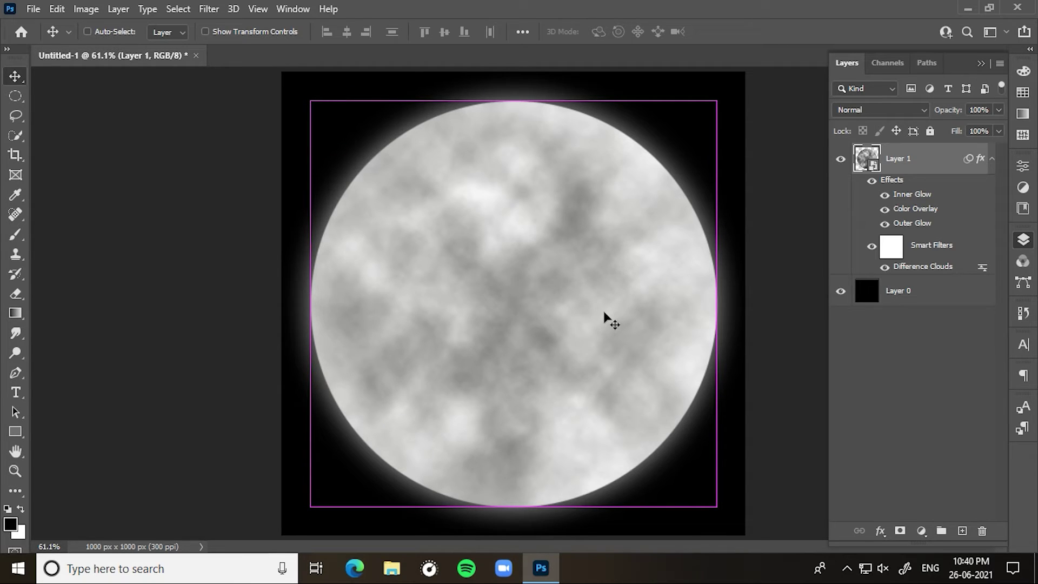
click(992, 159)
right_click(925, 160)
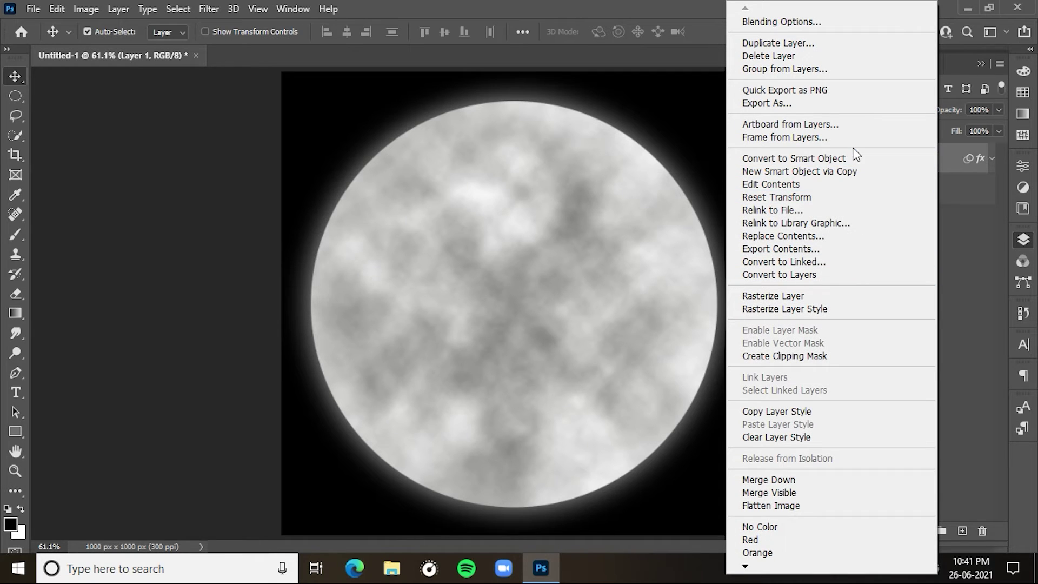
click(853, 157)
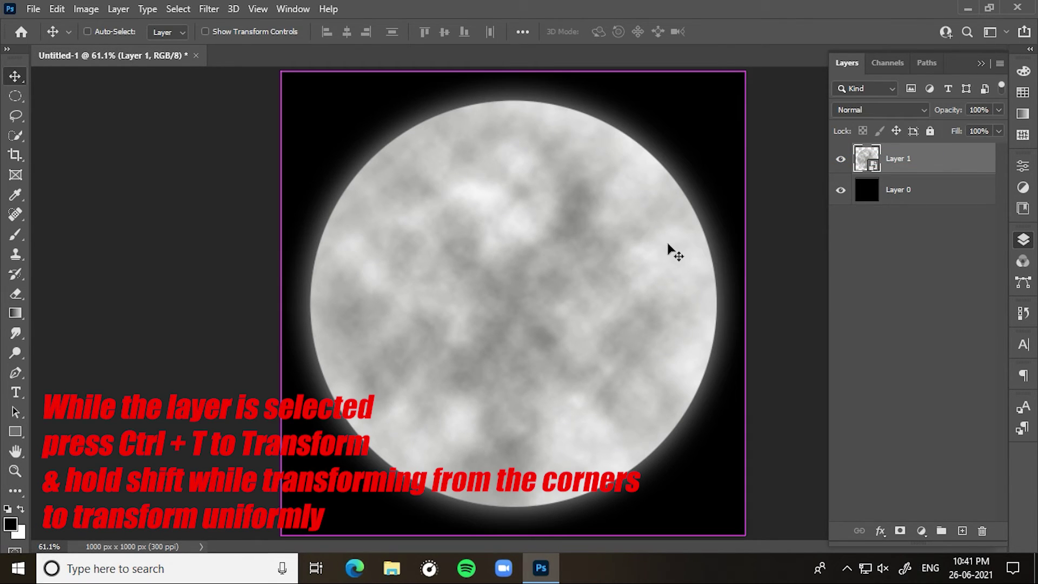
- Scale the moon down uniformly to about half its size and place it in the upper-left part of the canvas
key(ctrl+t)
drag(745, 534, 641, 431)
click(729, 32)
drag(519, 265, 448, 179)
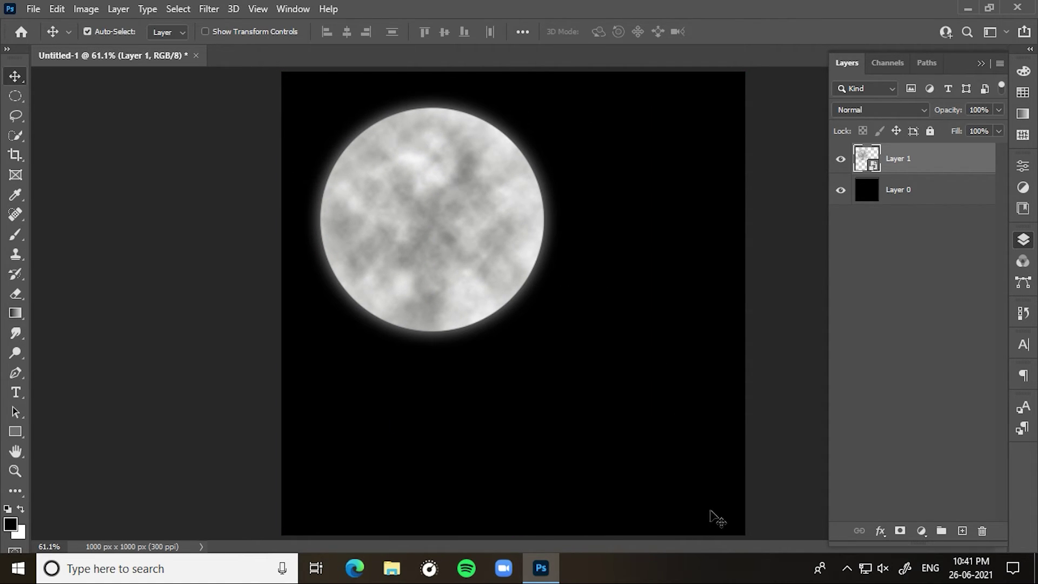
- Convert the black background layer, Layer 0, to a smart object
click(208, 9)
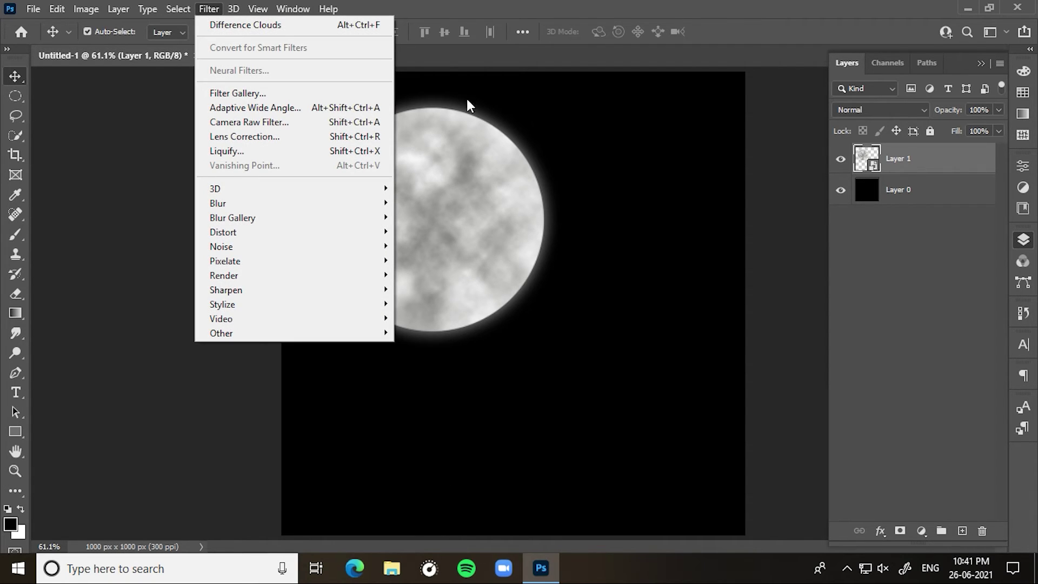
click(907, 175)
right_click(913, 189)
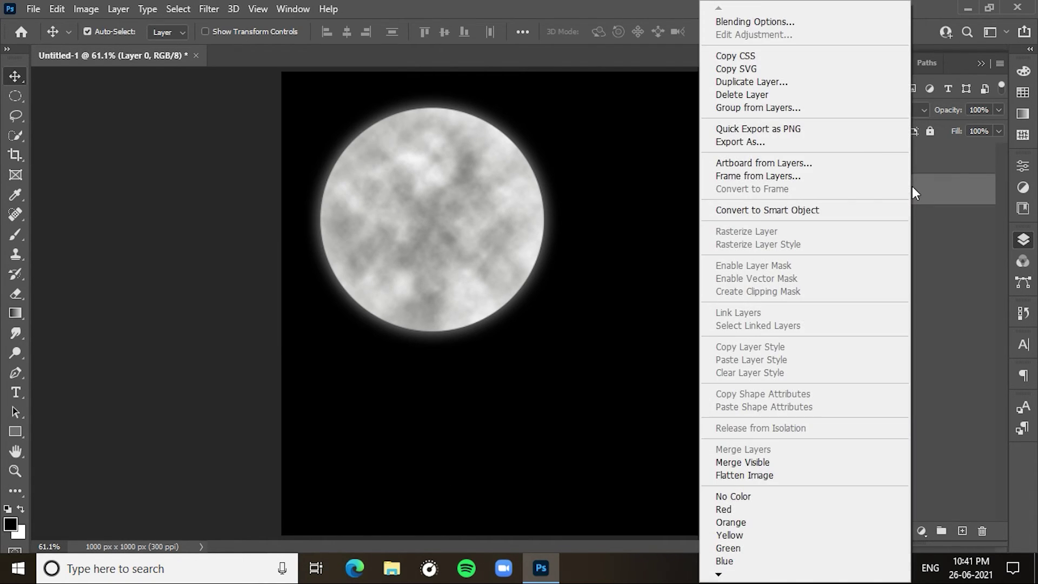
click(834, 211)
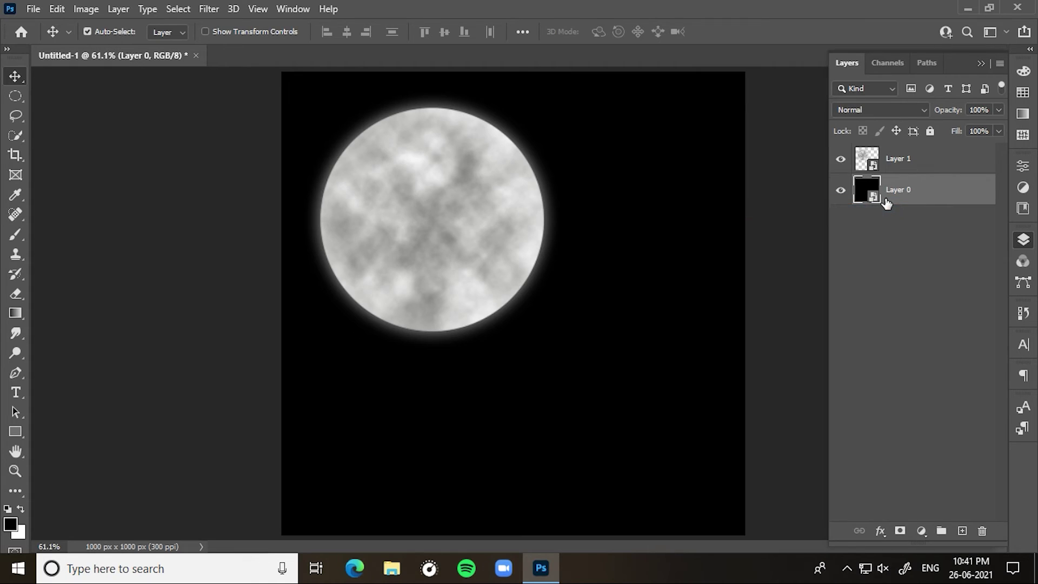
- Apply a Lens Flare to Layer 0 with its centre at the upper left, lens type 105mm Prime and 120% brightness
click(212, 11)
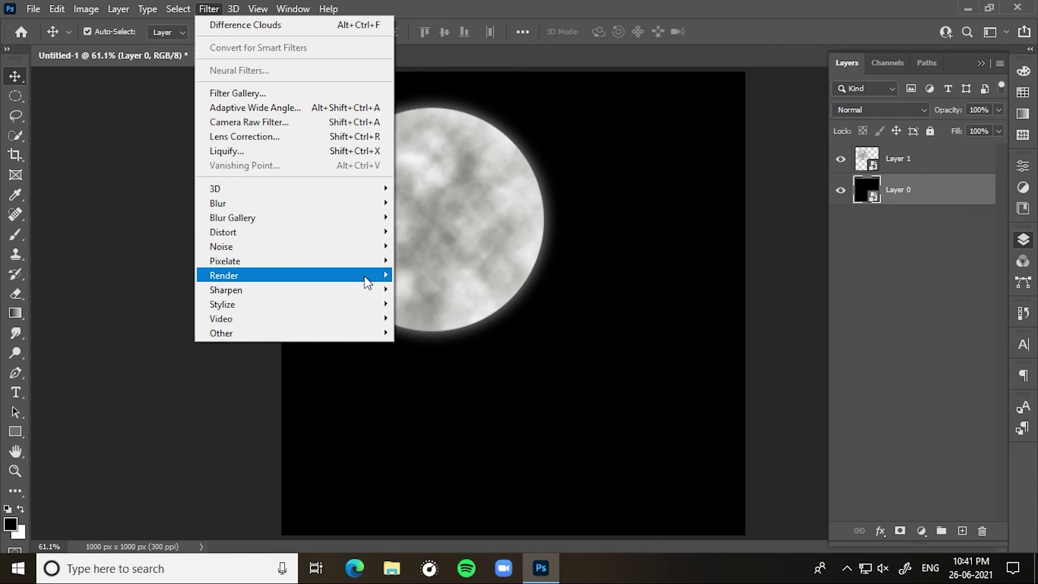
mouse_move(365, 276)
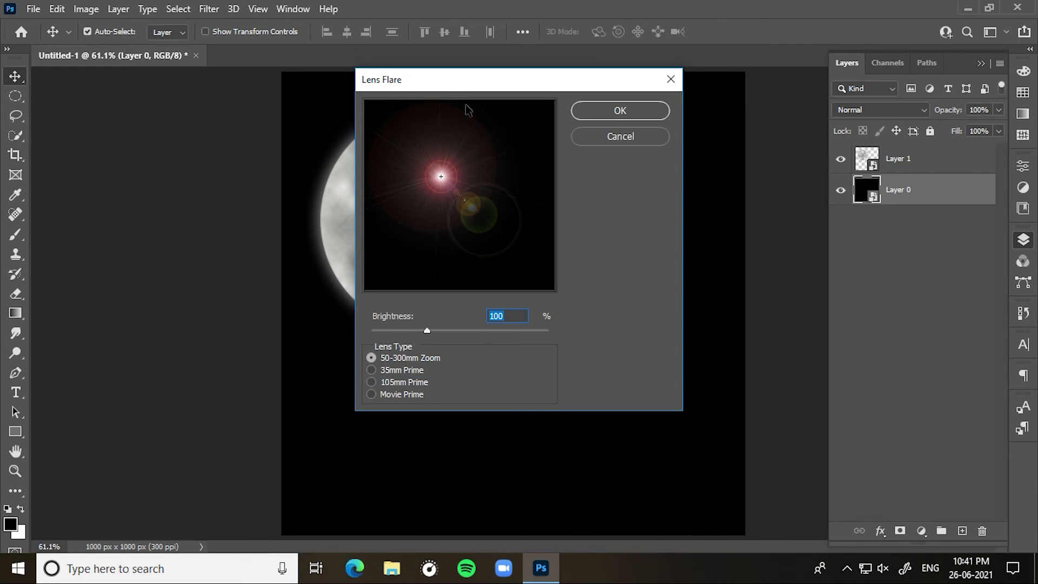
drag(473, 93, 760, 163)
drag(727, 248, 696, 212)
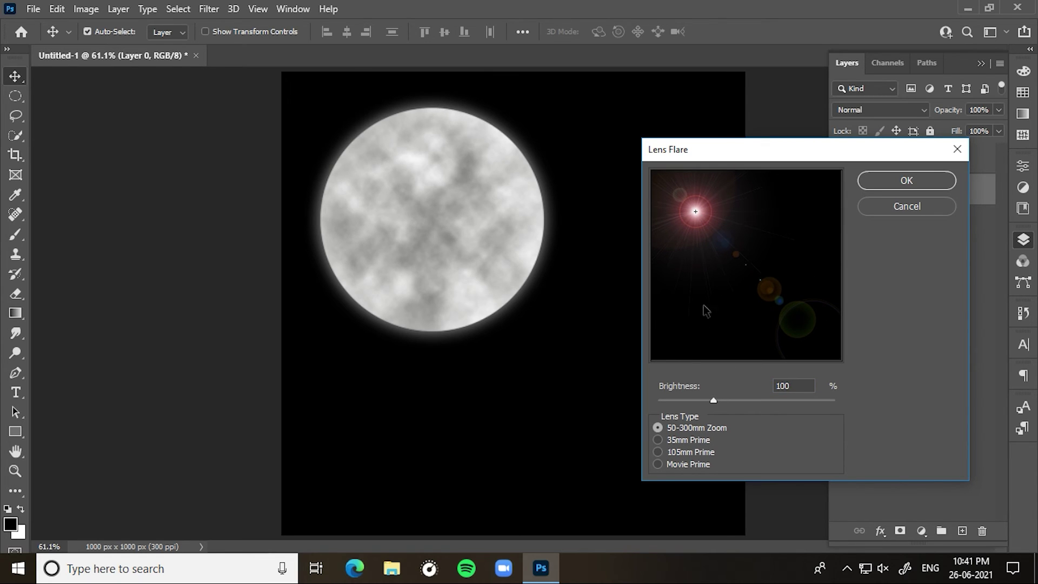
click(693, 454)
click(764, 393)
key(shift+Up)
key(shift+Up)
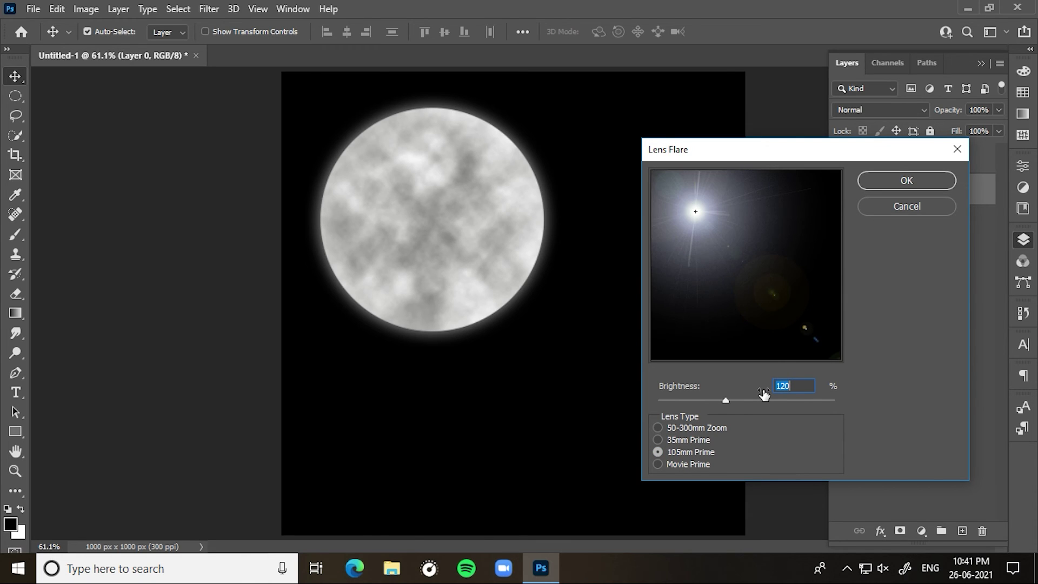
click(871, 184)
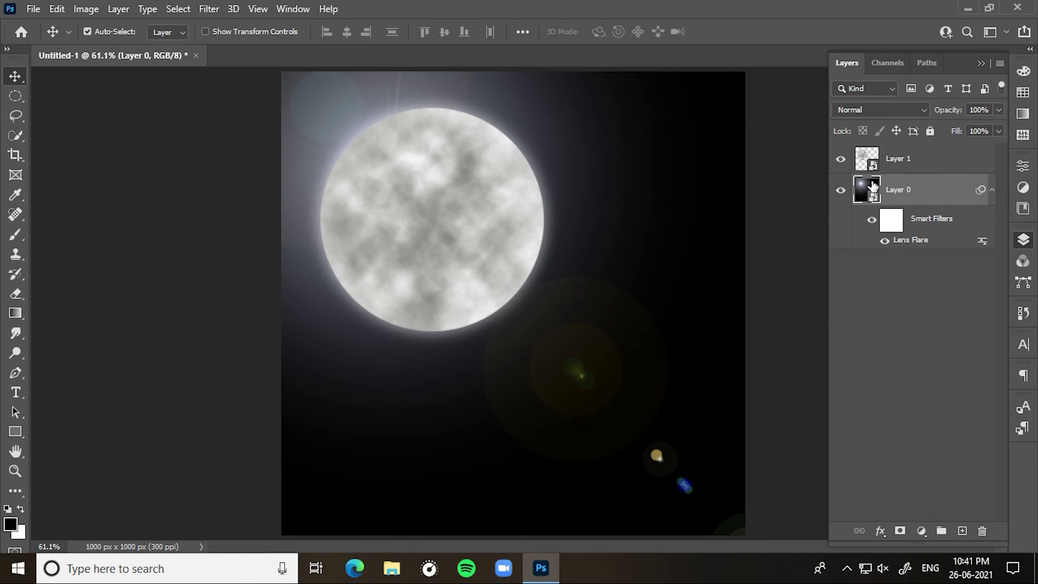
- Move the moon about 50 px left and 59 px up over the lens flare's light source
drag(455, 215, 426, 180)
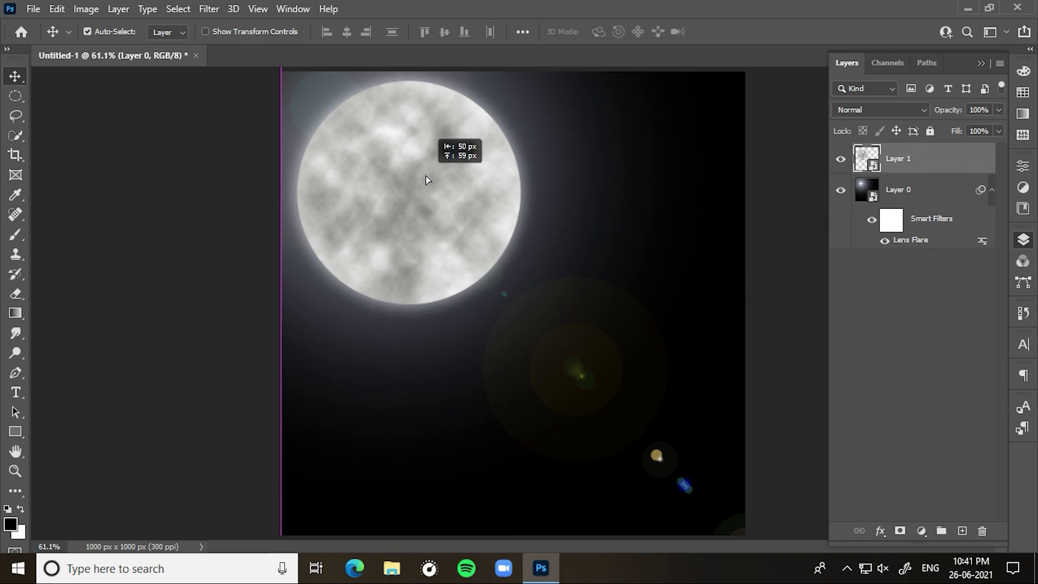